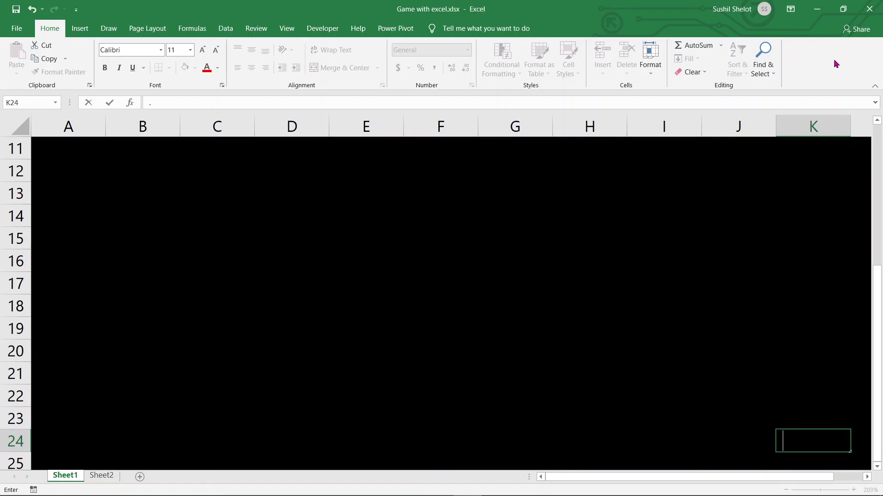
On Sheet2, raise the spinner's value to 100 to reveal the whole hidden picture
scroll(744, 259, "up", 4)
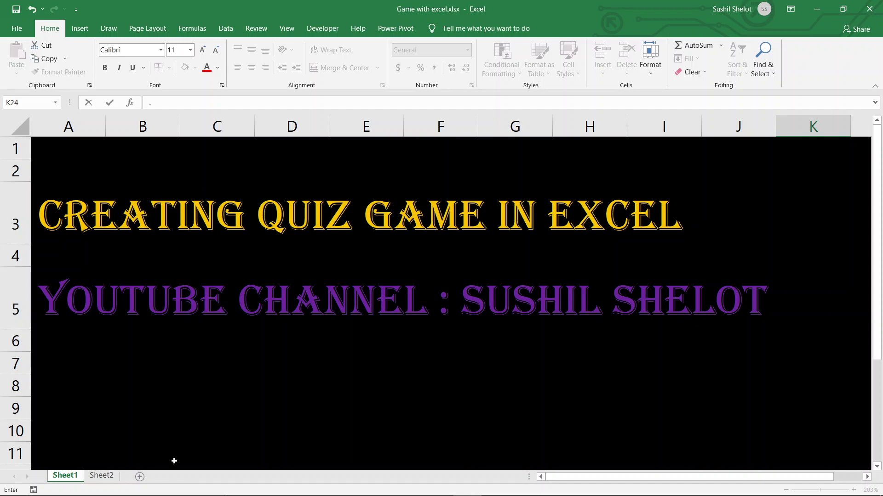
left_click(102, 477)
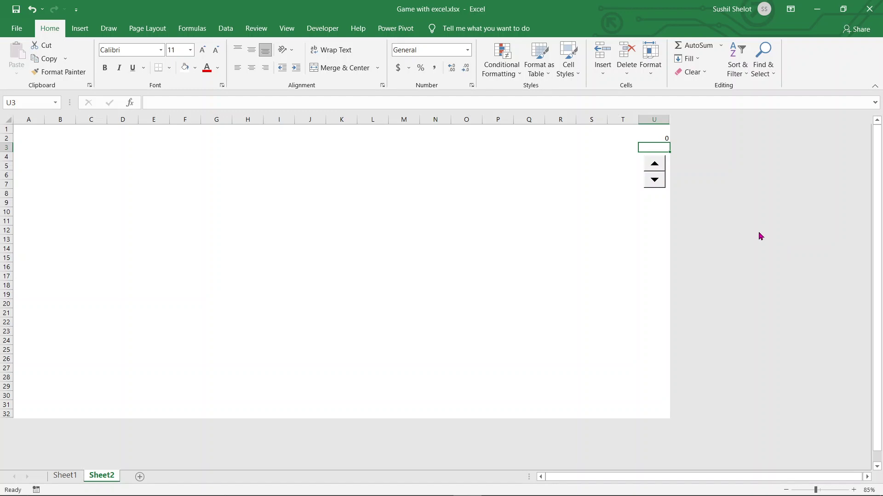
left_click(656, 169)
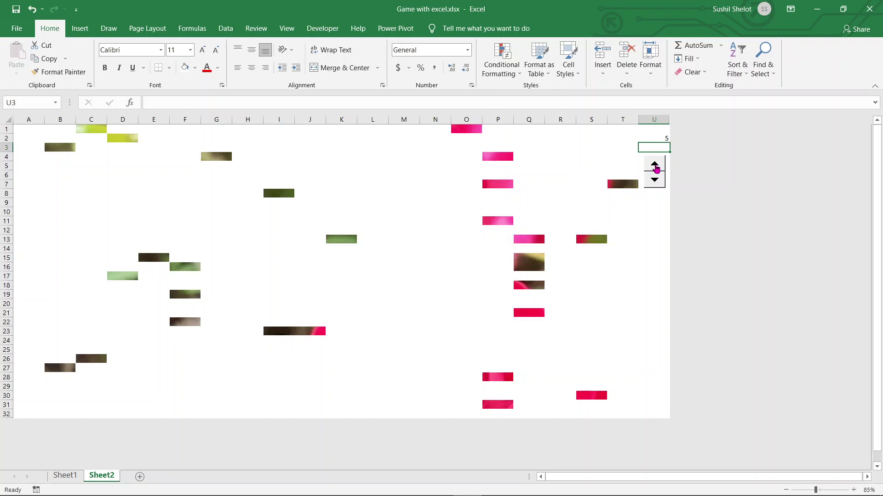
left_click(655, 166)
left_click(655, 166)
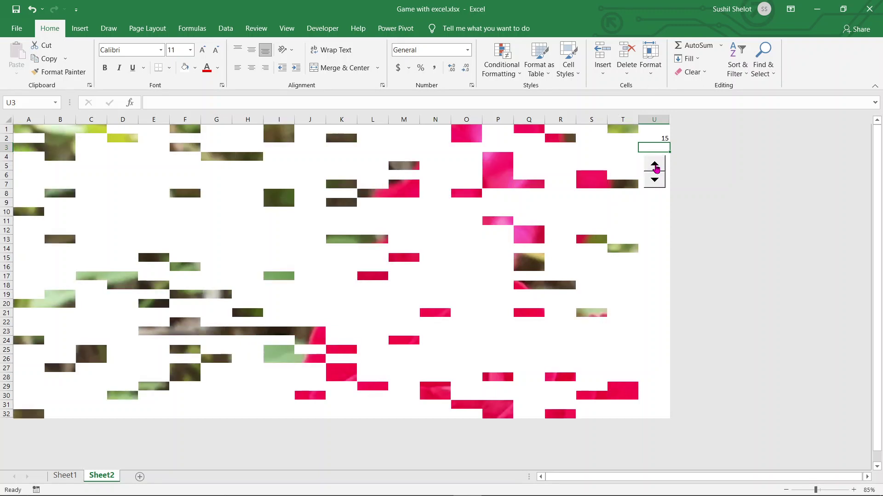
left_click(655, 166)
left_click(655, 165)
left_click(655, 165)
left_click(655, 166)
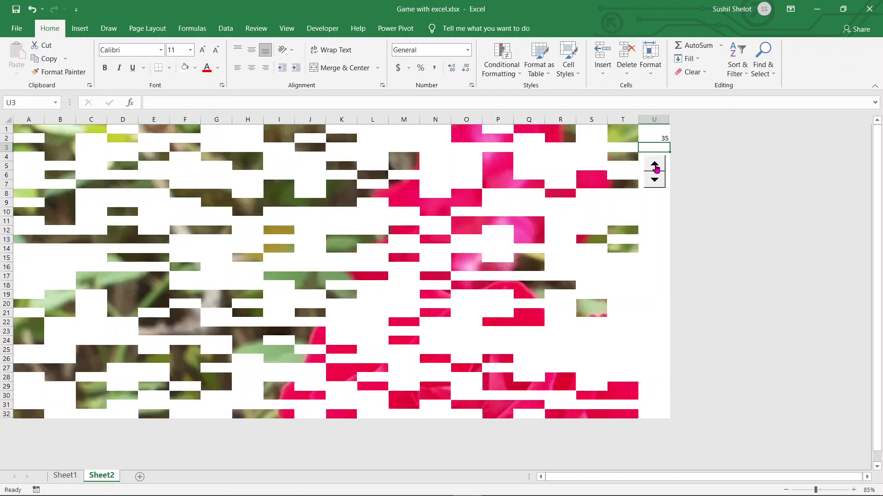
left_click(655, 166)
left_click(654, 165)
left_click(655, 166)
left_click(655, 165)
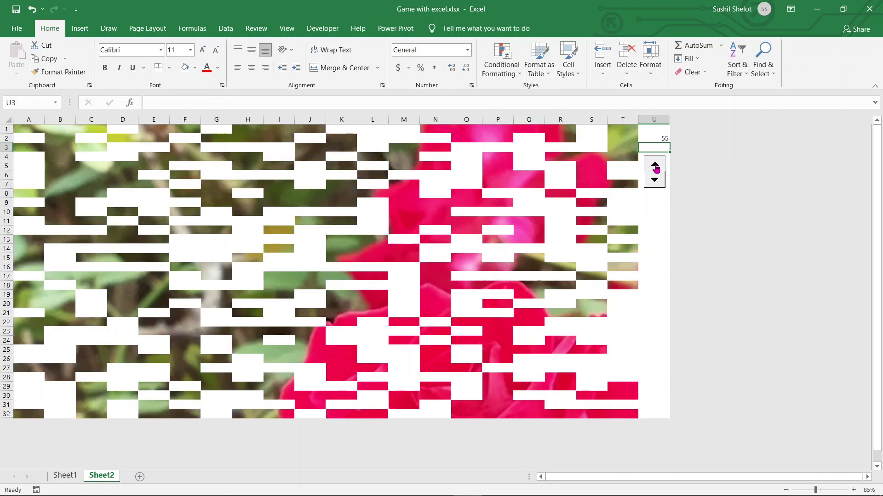
left_click(655, 165)
left_click(655, 165)
left_click(654, 166)
left_click(654, 166)
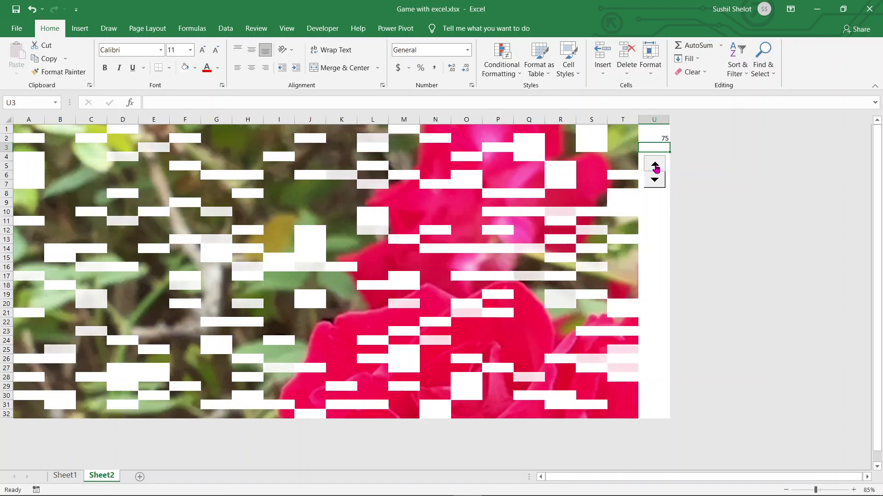
left_click(655, 165)
left_click(654, 165)
left_click(655, 166)
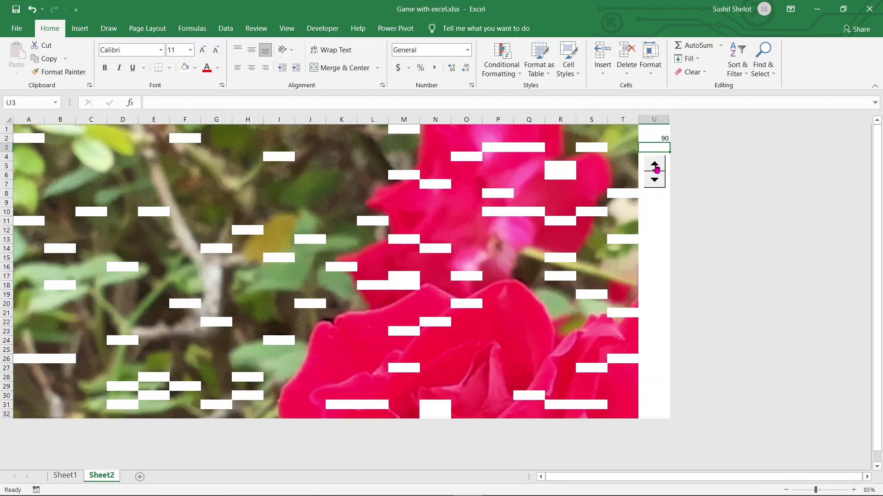
left_click(655, 167)
left_click(655, 166)
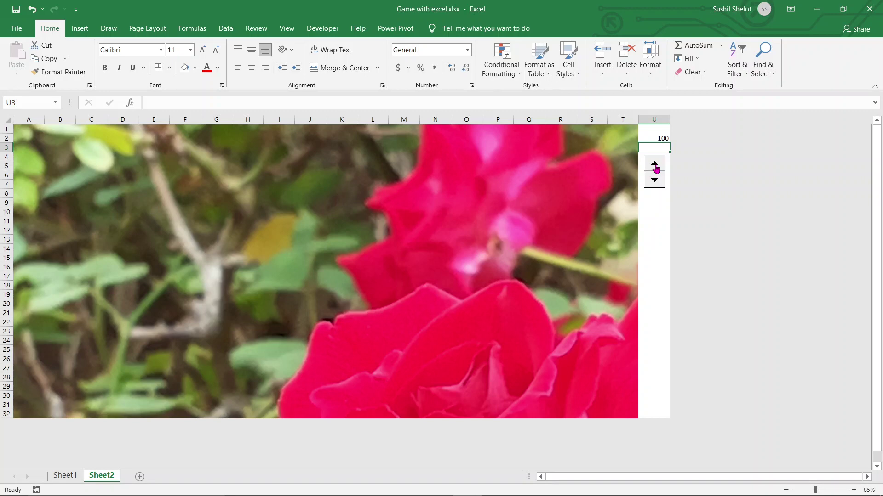
Add a new worksheet and set the local picture APJ.JPG as its sheet background
left_click(140, 477)
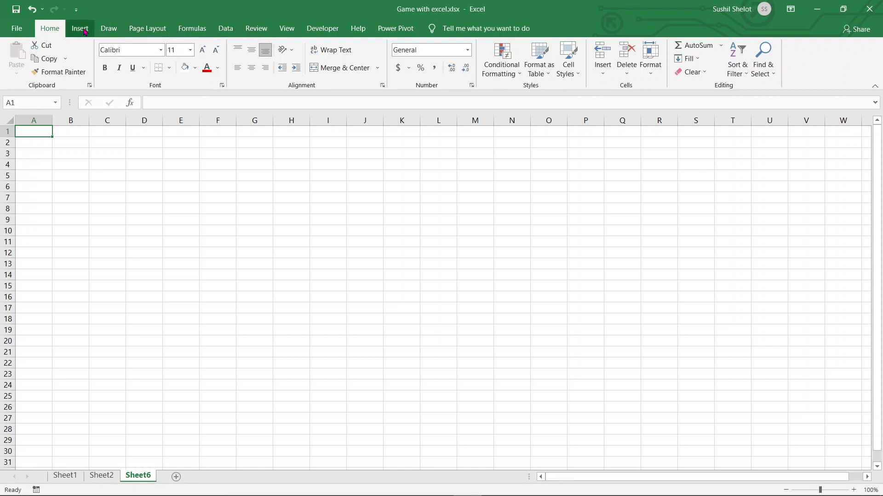
left_click(142, 30)
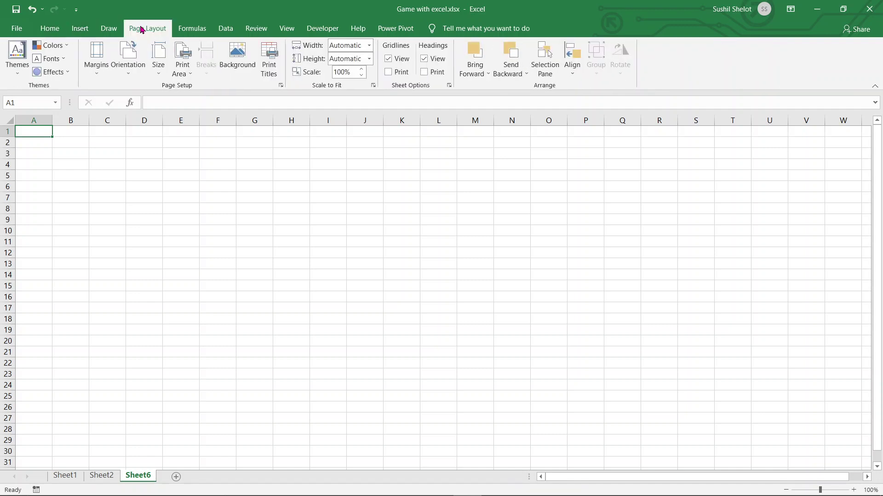
left_click(242, 61)
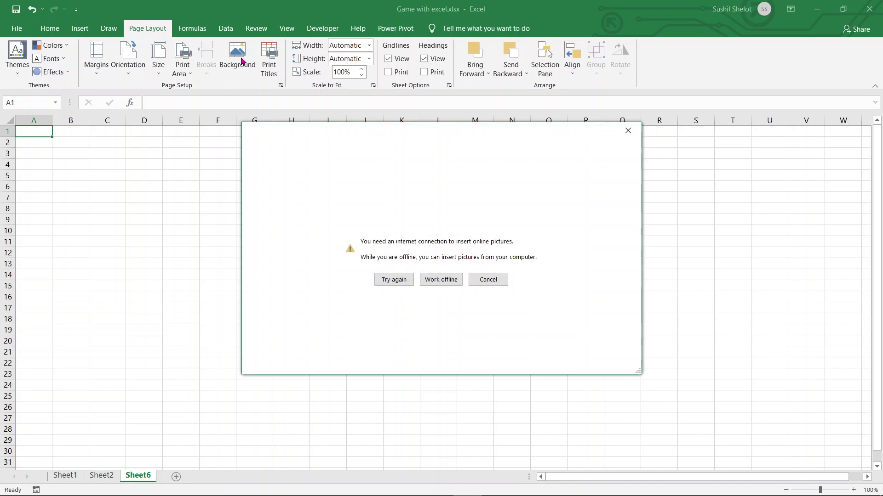
left_click(431, 280)
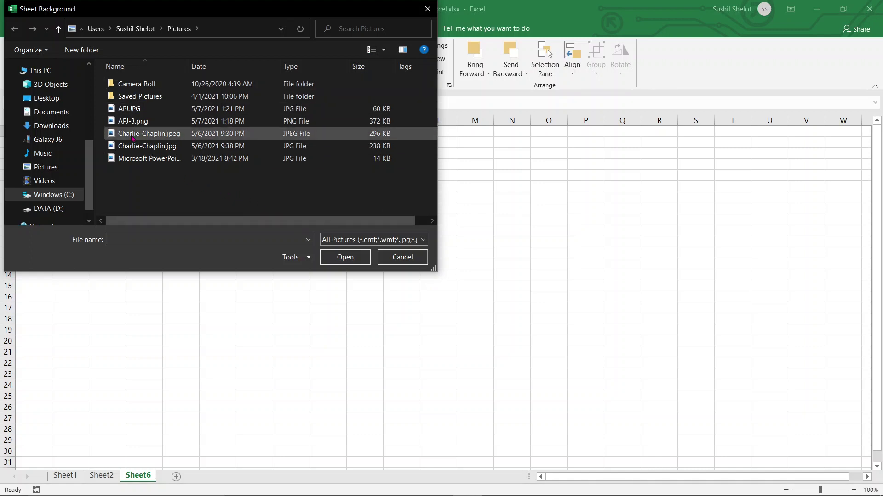
left_click(129, 110)
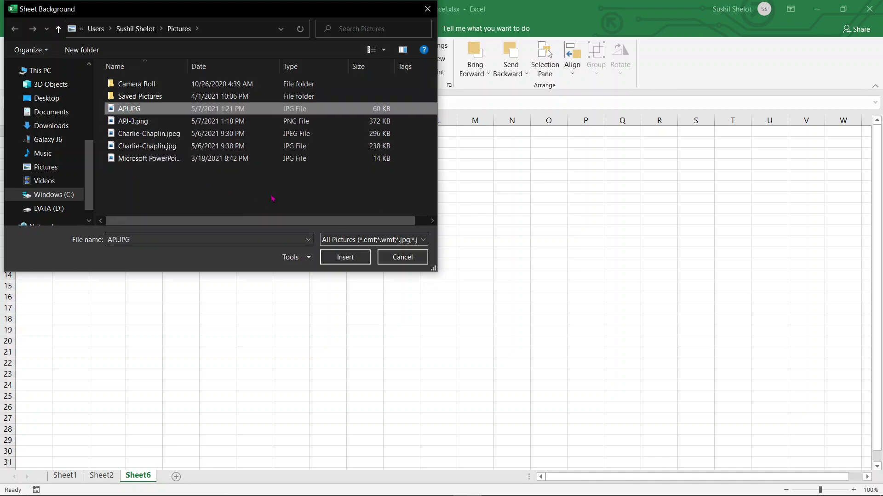
left_click(346, 257)
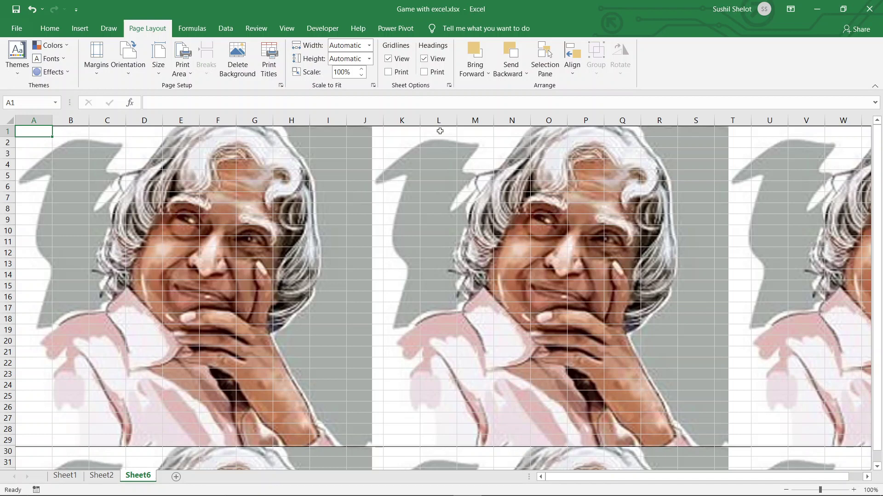
Hide all columns from M through the last column of the sheet
left_click(465, 120)
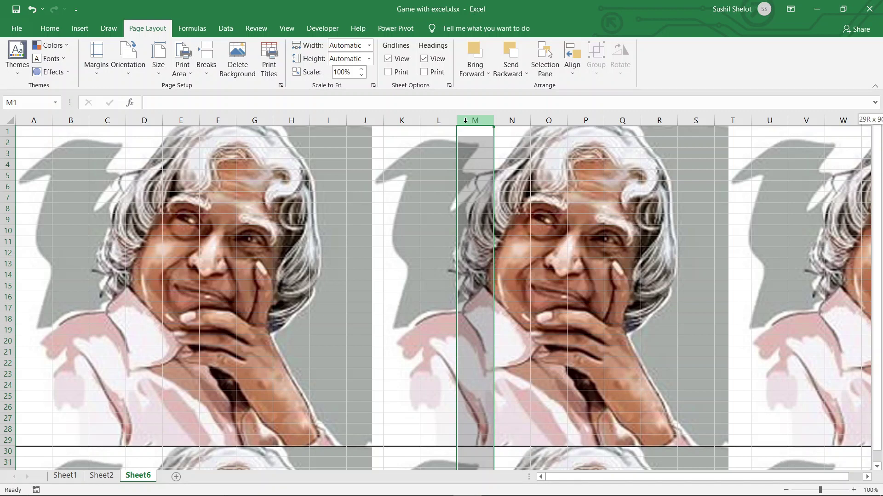
key("ctrl+shift+Right")
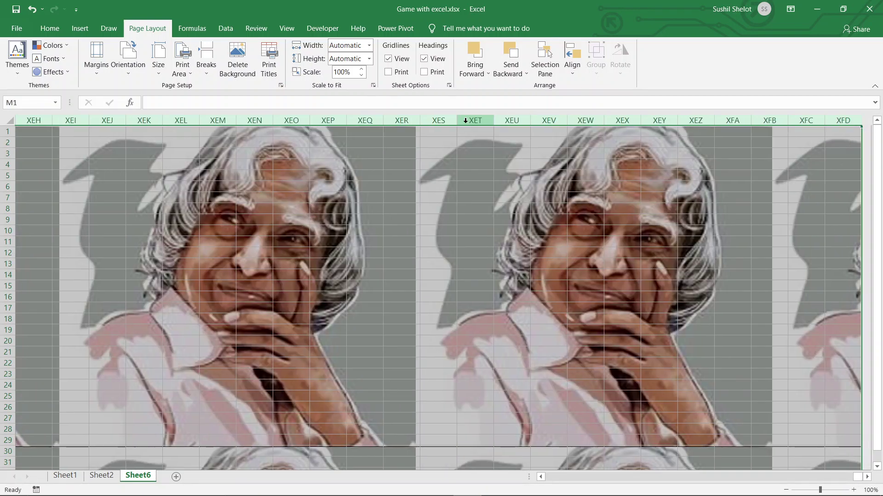
right_click(465, 121)
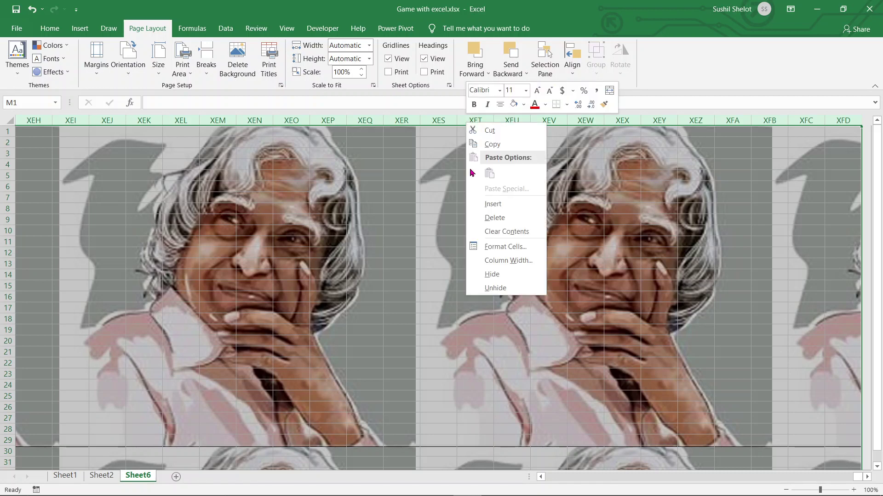
left_click(496, 273)
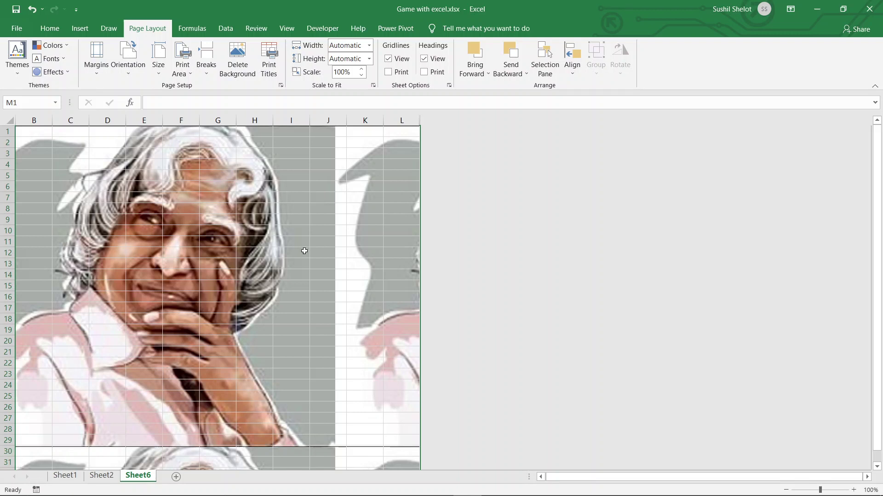
Fill cells J1:L29 with white to cover the background picture beside the portrait
left_click_drag(327, 132, 405, 440)
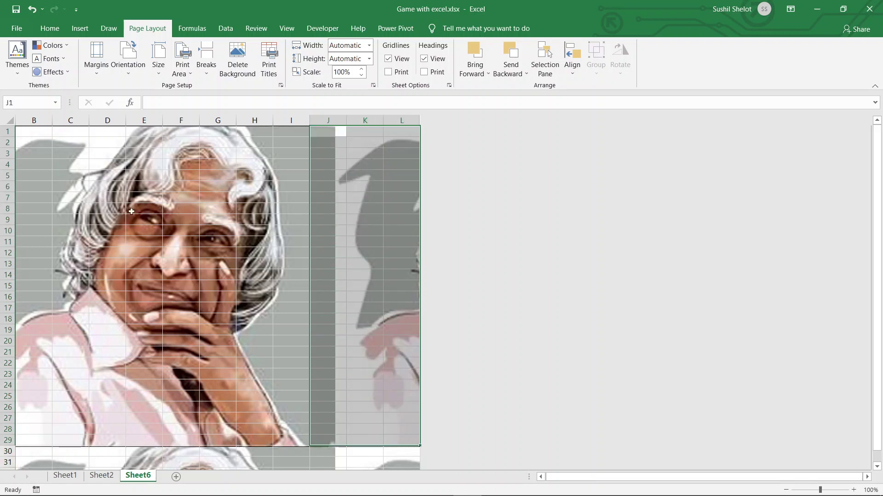
left_click(50, 28)
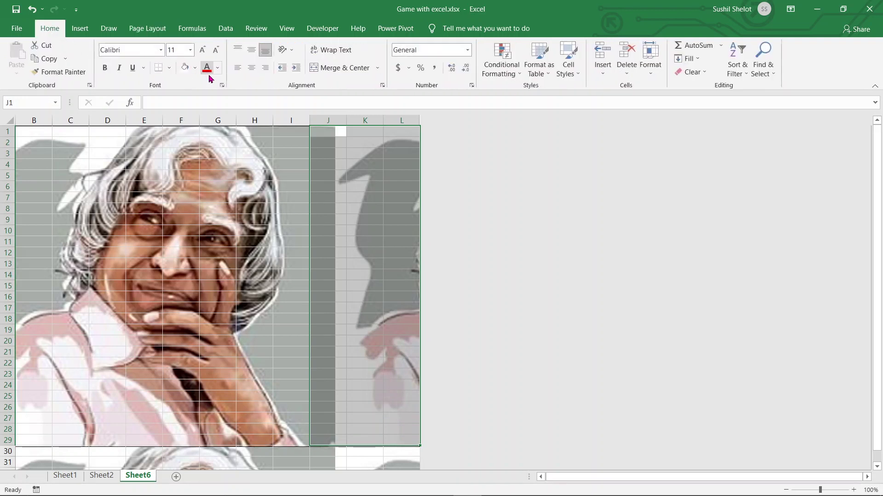
left_click(184, 68)
left_click(368, 231)
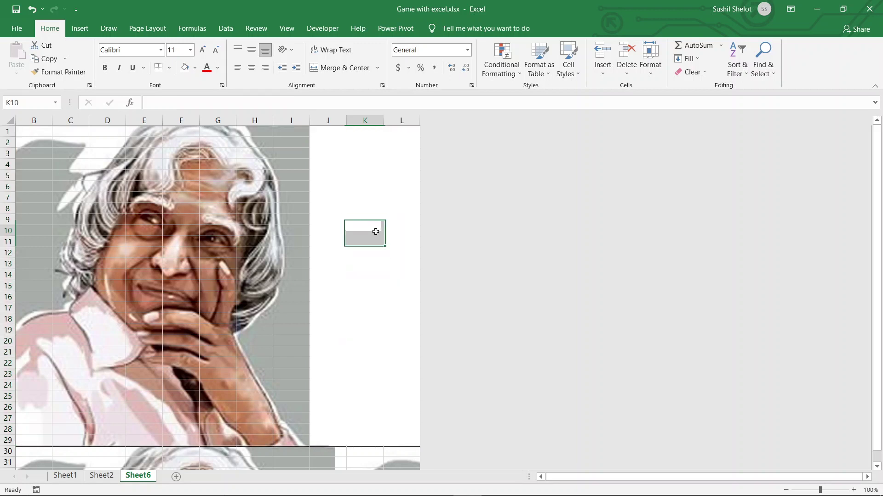
Hide all rows from row 30 through the last row of the sheet
left_click(8, 451)
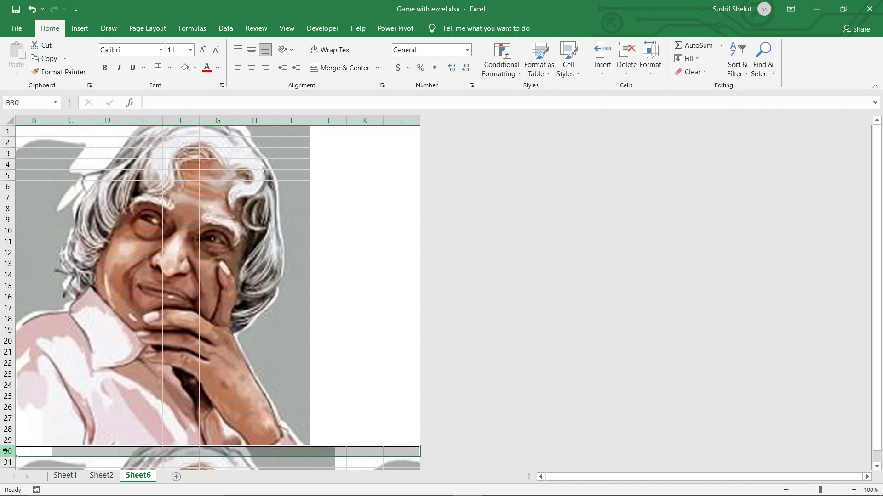
key("ctrl+shift+Down")
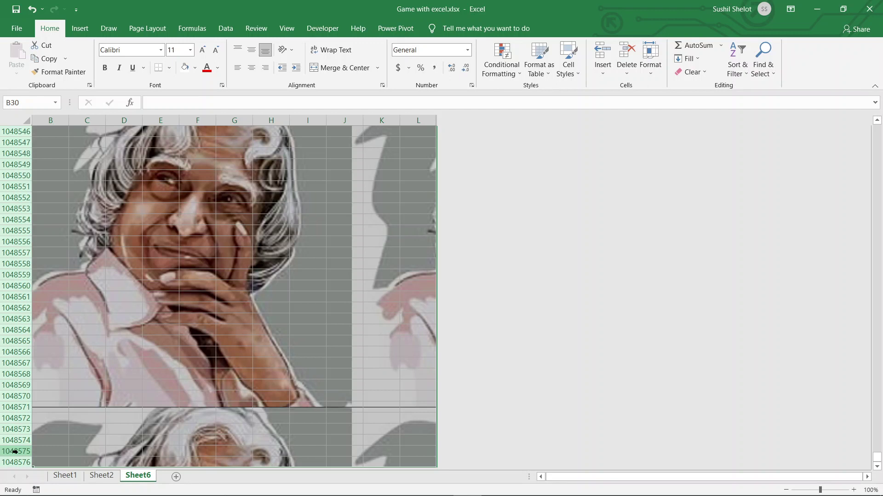
right_click(15, 451)
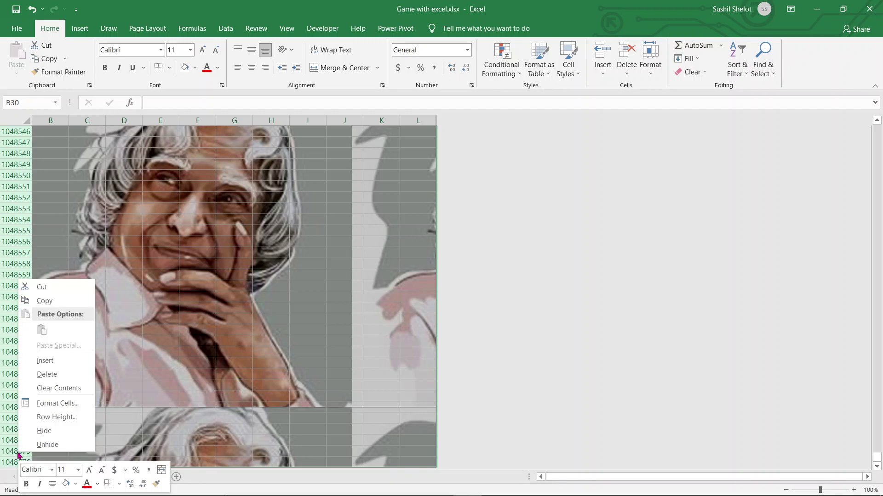
left_click(48, 437)
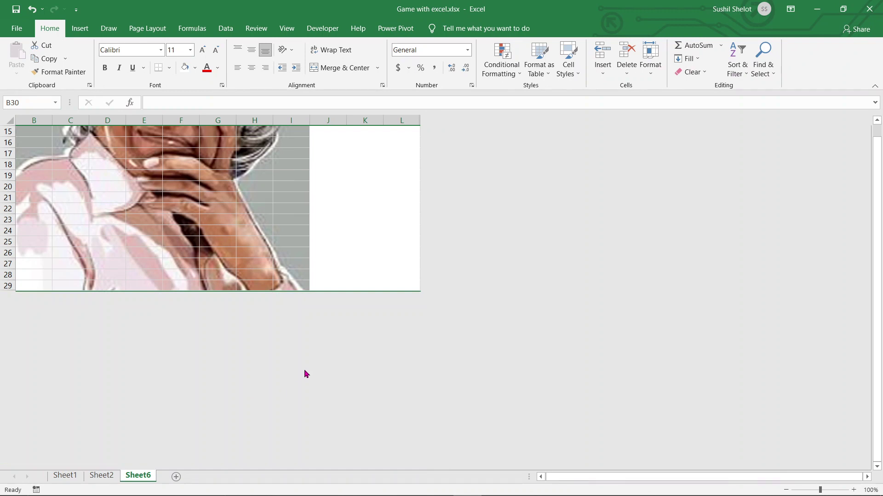
scroll(304, 373, "up", 4)
scroll(304, 373, "up", 1)
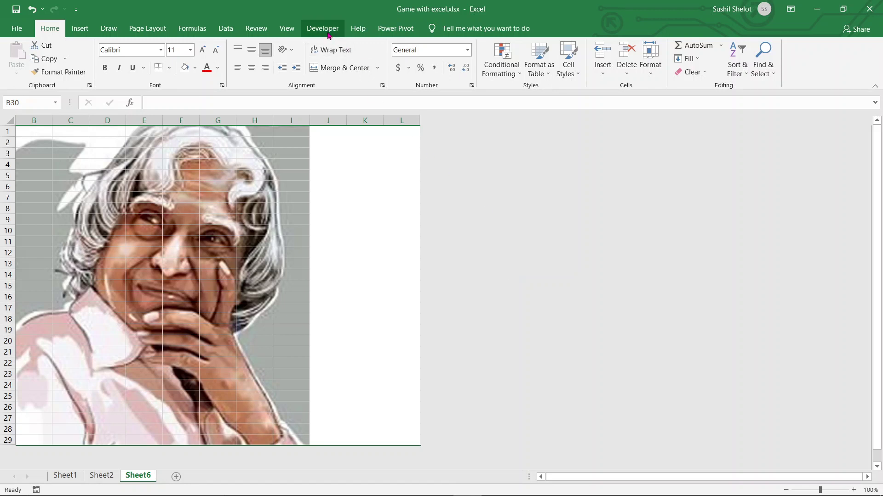
Check in the ribbon customization options that the Developer tab is enabled
right_click(815, 75)
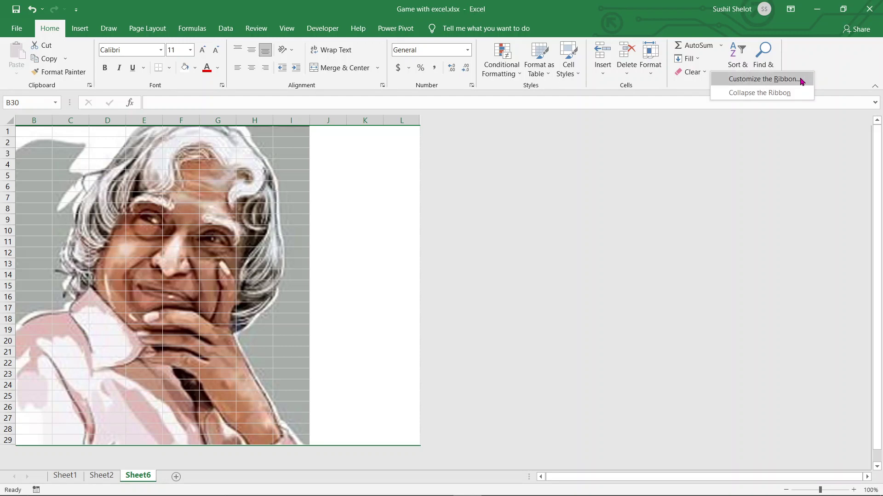
left_click(801, 80)
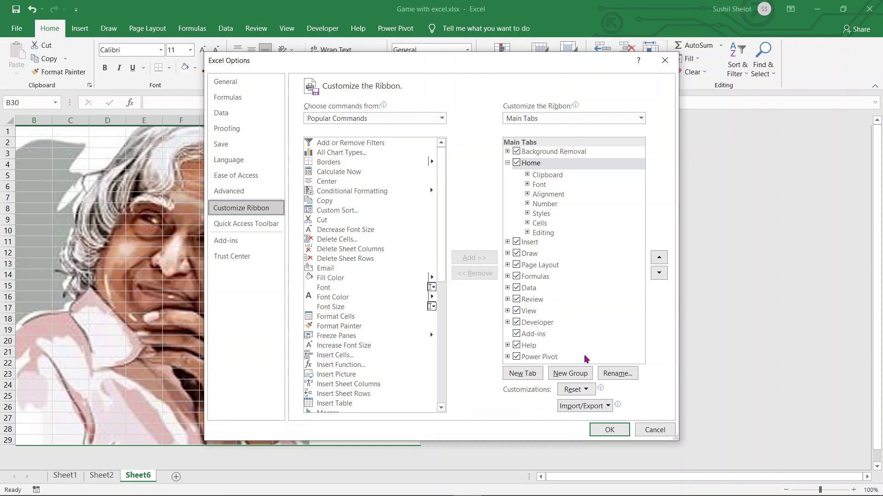
left_click(609, 430)
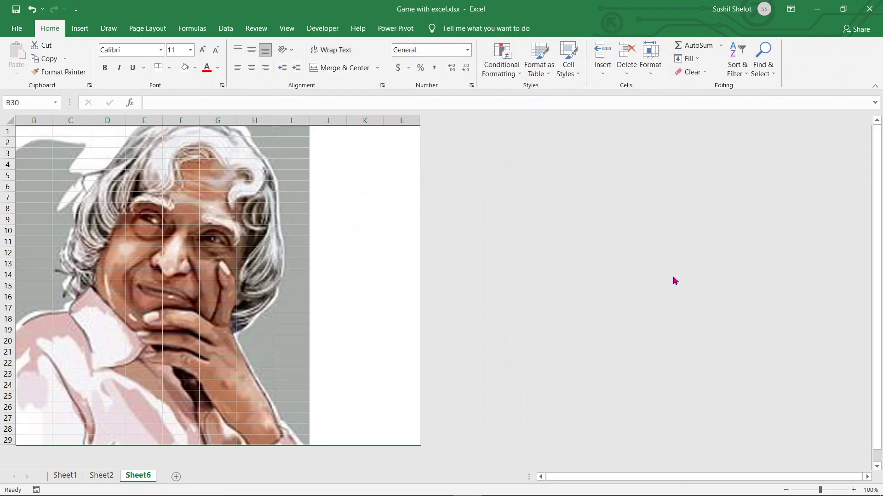
Draw a spin button form control in the white area, spanning columns J to L and about rows 4 to 8
left_click(319, 34)
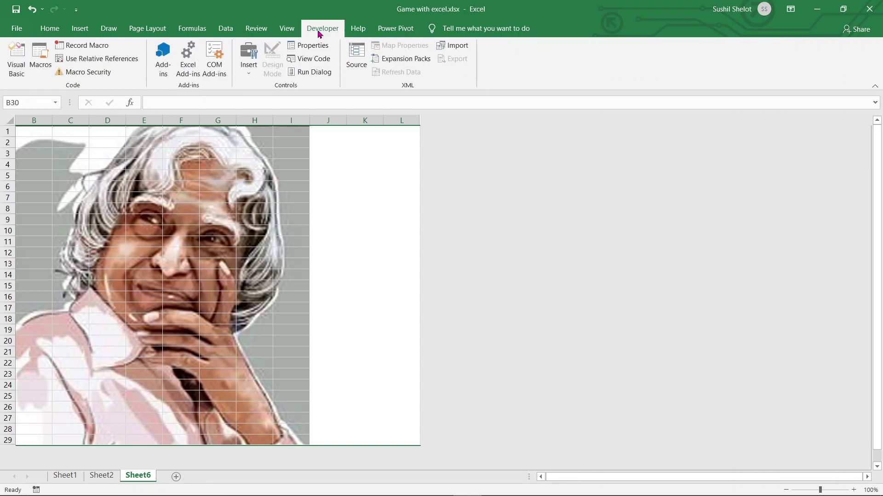
left_click(248, 58)
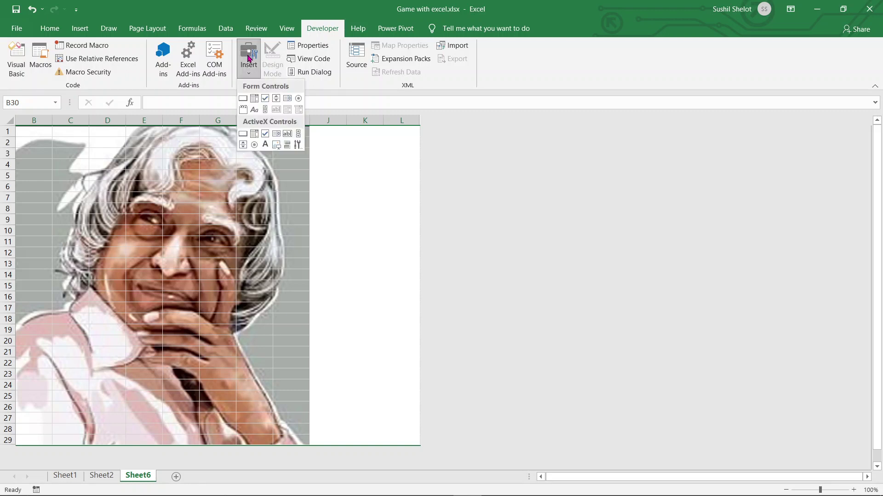
left_click(277, 99)
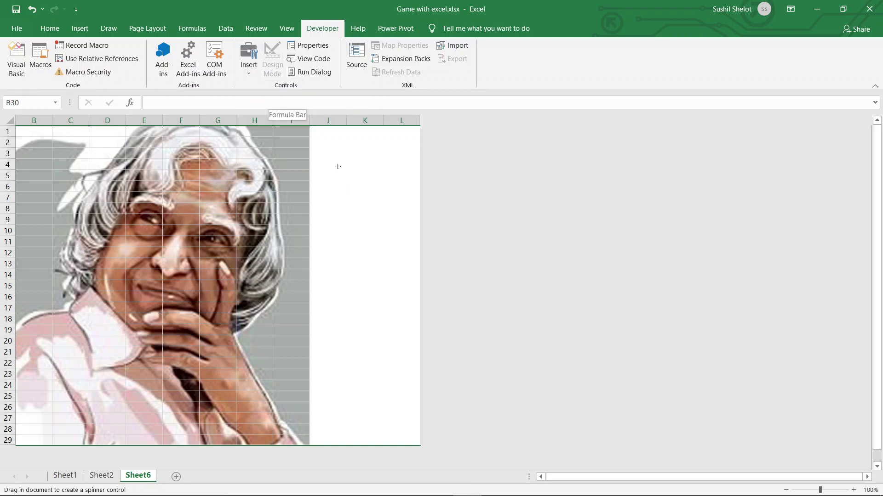
left_click_drag(329, 156, 396, 217)
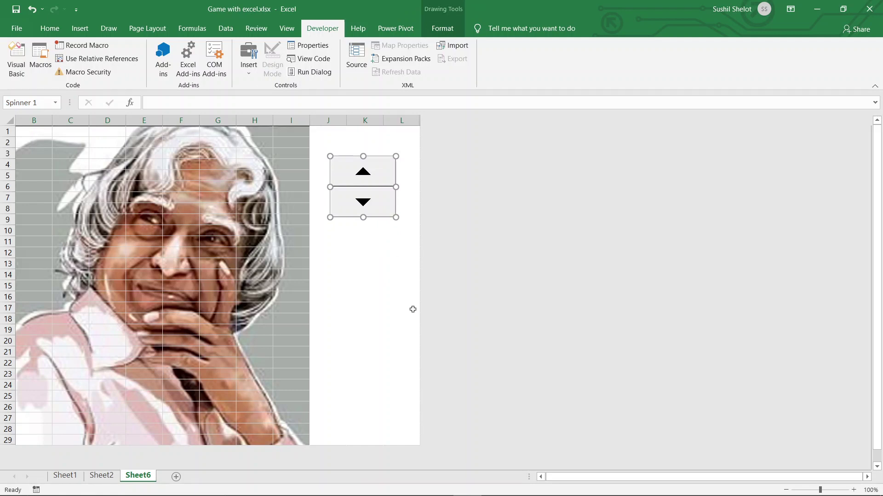
Open the spinner's format control settings and review its size, protection, positioning and alternative text options
right_click(376, 218)
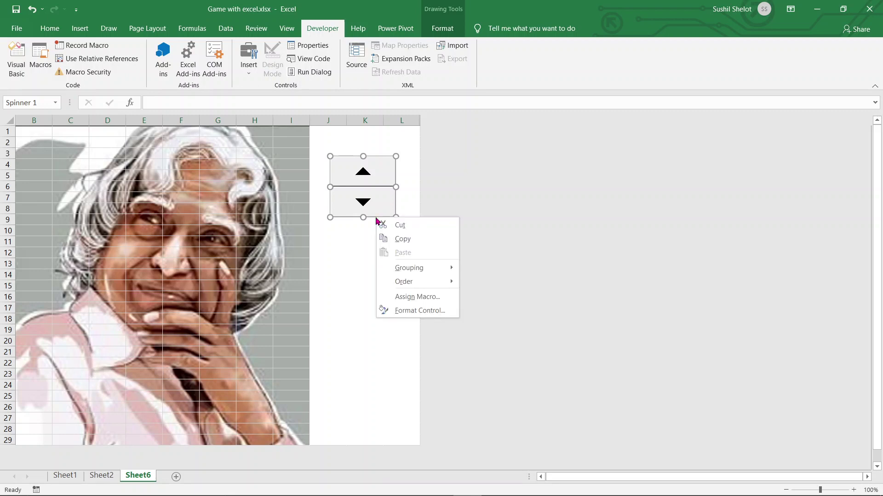
left_click(419, 311)
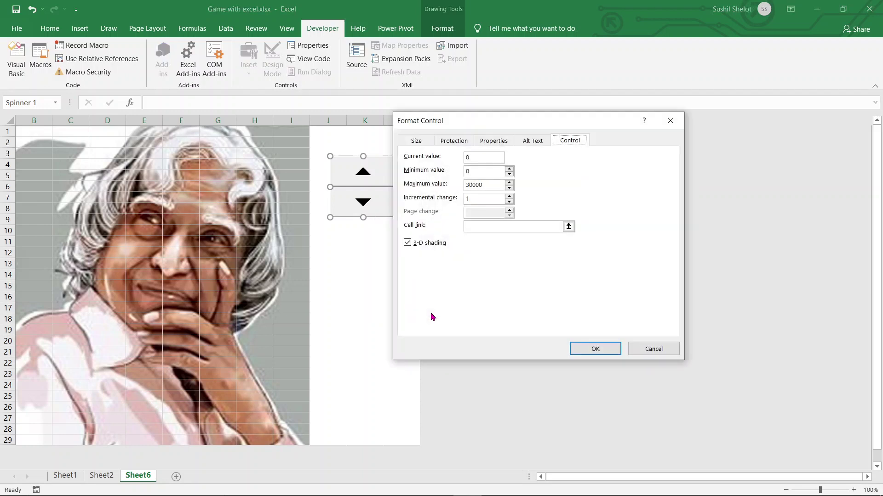
left_click_drag(506, 125, 539, 152)
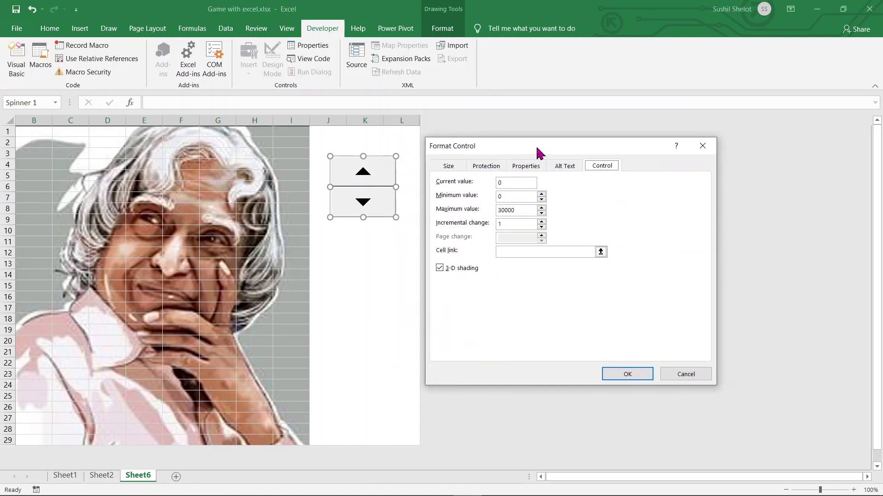
left_click(451, 171)
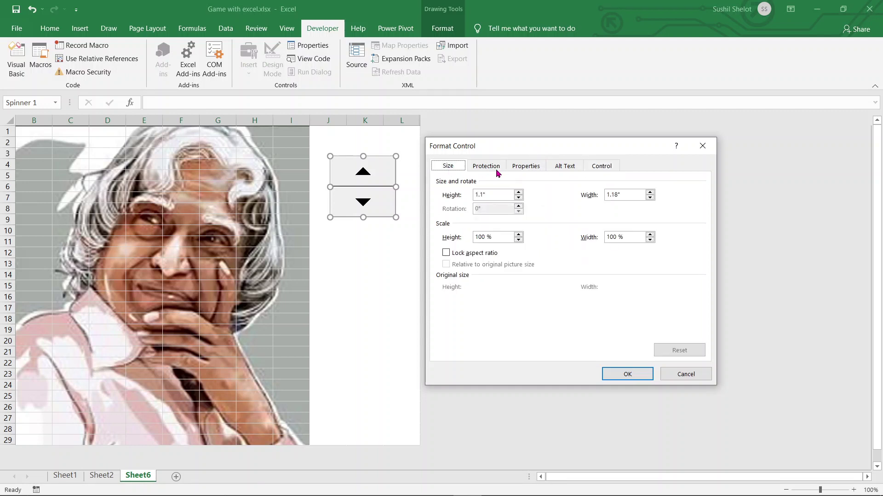
left_click(497, 172)
left_click(536, 172)
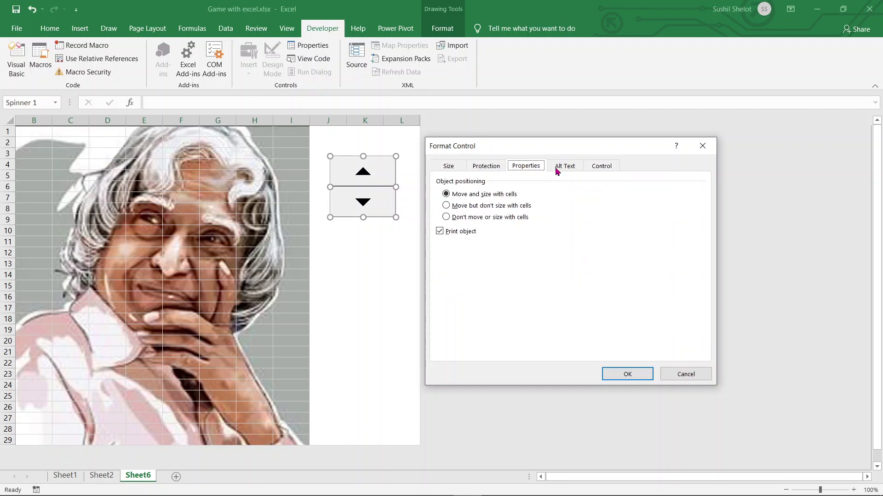
left_click(556, 172)
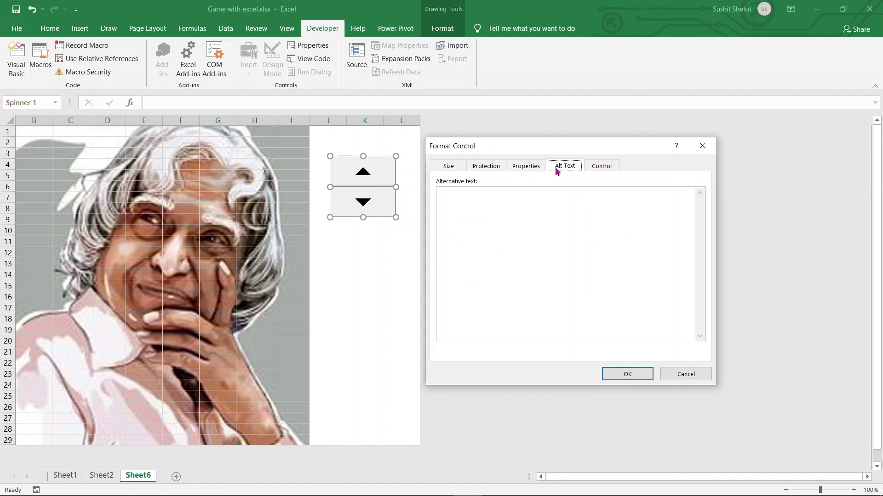
left_click(594, 166)
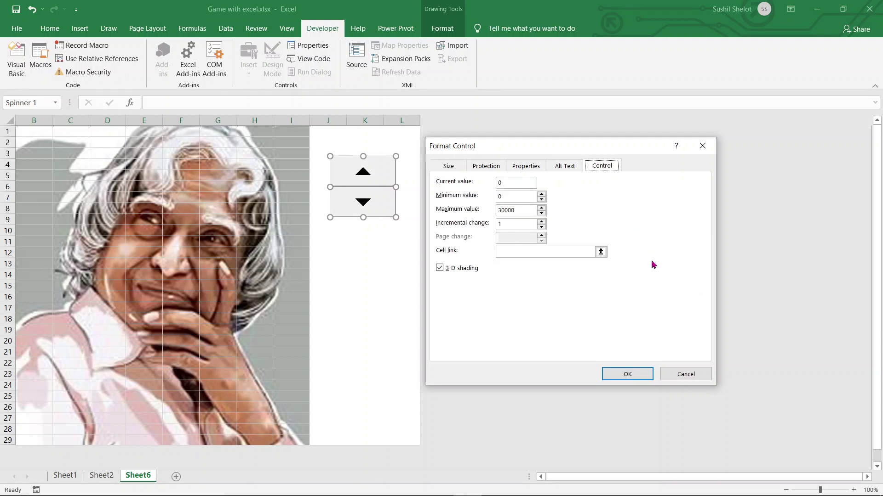
Set the spinner's maximum value to 100, its incremental change to 10 and its cell link to K2
double_click(529, 210)
type("100")
double_click(505, 224)
type("10")
left_click(601, 251)
left_click(375, 140)
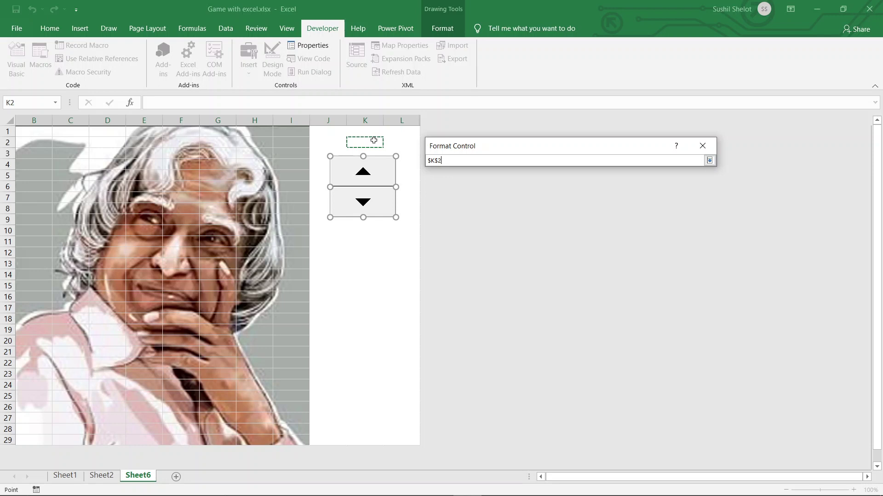
key("Return")
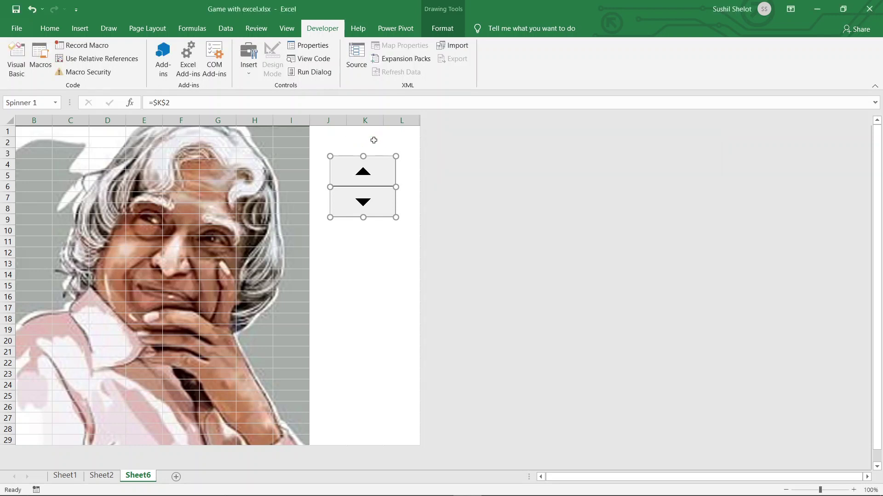
Recheck the spinner's value limits, increment, cell link and size in its format control settings
right_click(382, 217)
left_click(412, 310)
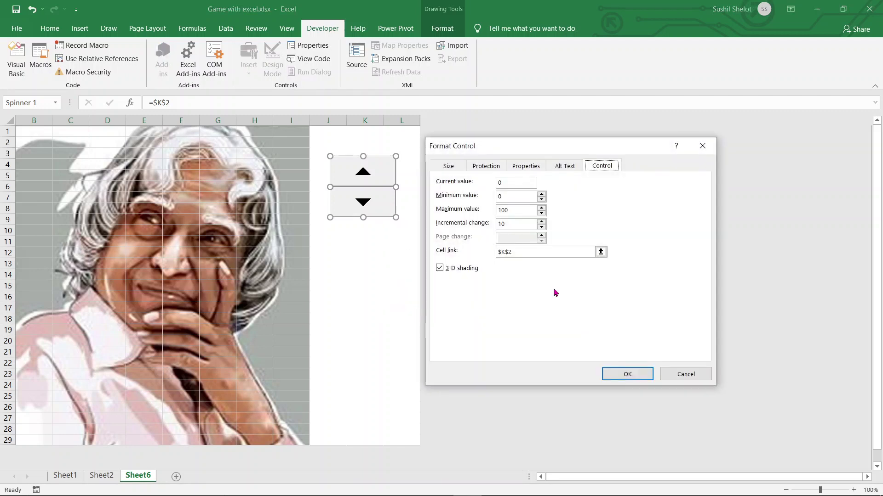
mouse_move(626, 150)
left_mouse_down()
mouse_move(697, 147)
mouse_move(635, 139)
left_mouse_up()
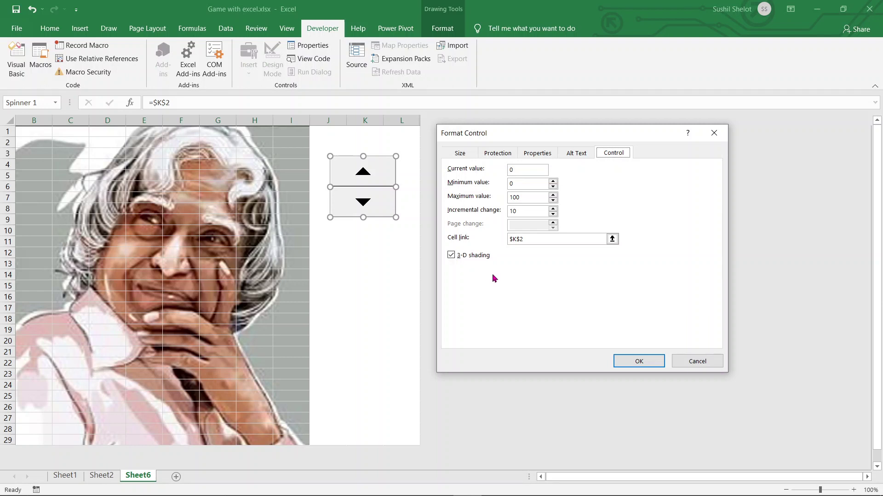
left_click(463, 153)
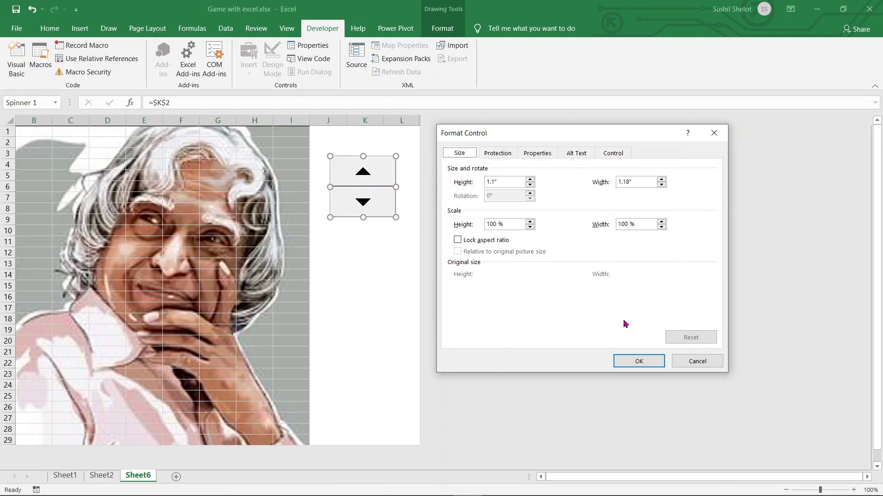
left_click(649, 363)
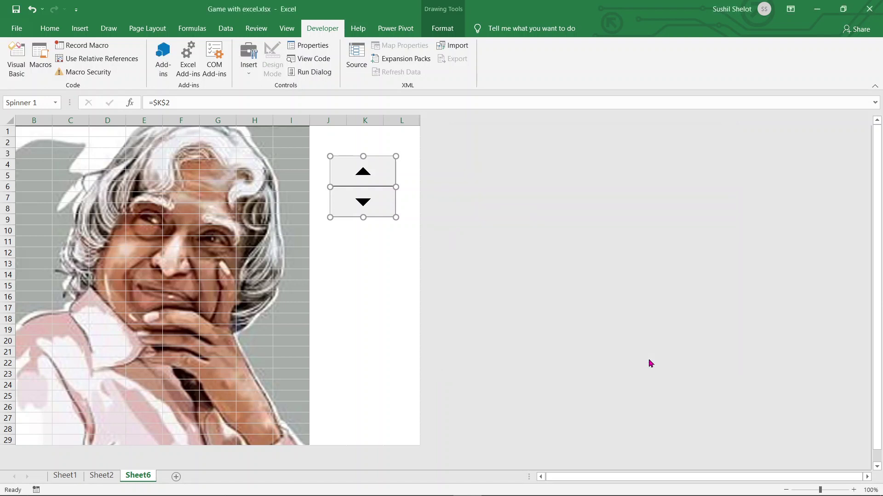
Step the spinner up to bring the linked value in K2 to 30, with that cell's font size set to 26
left_click(388, 234)
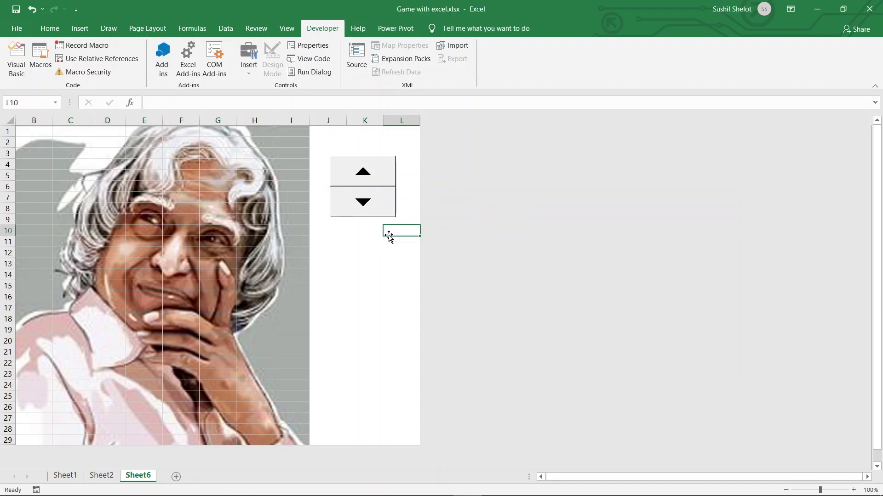
left_click(363, 172)
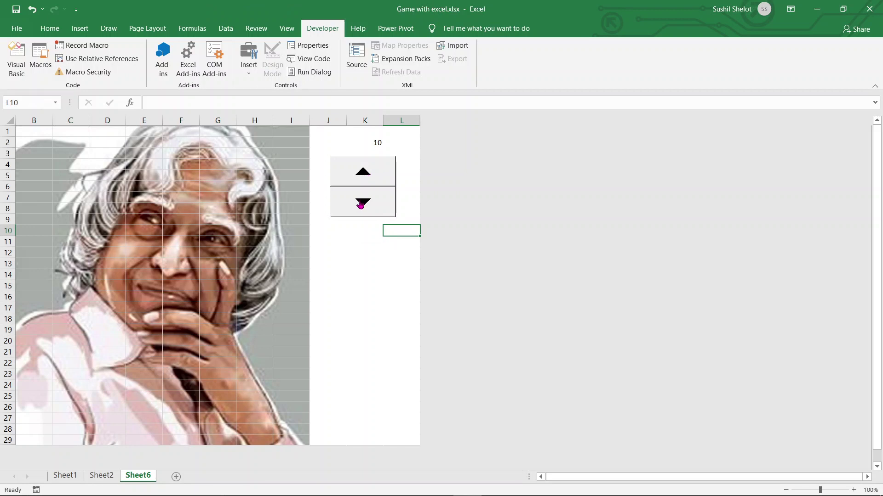
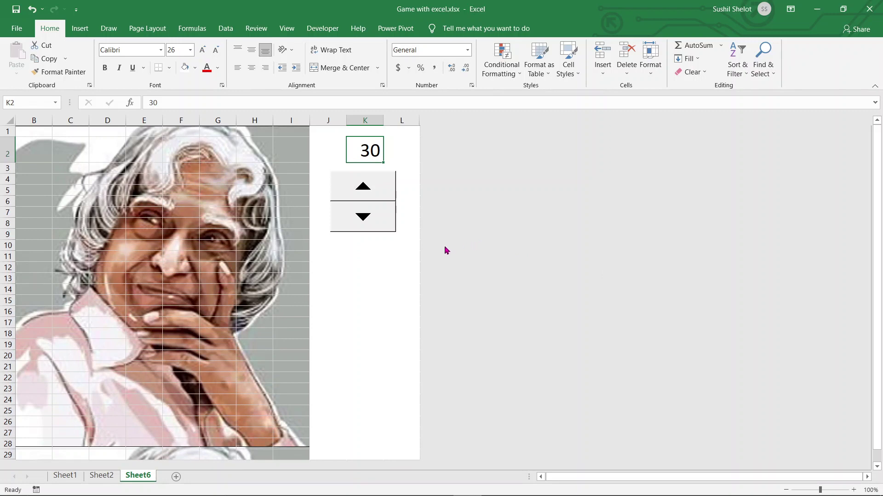
left_click(374, 292)
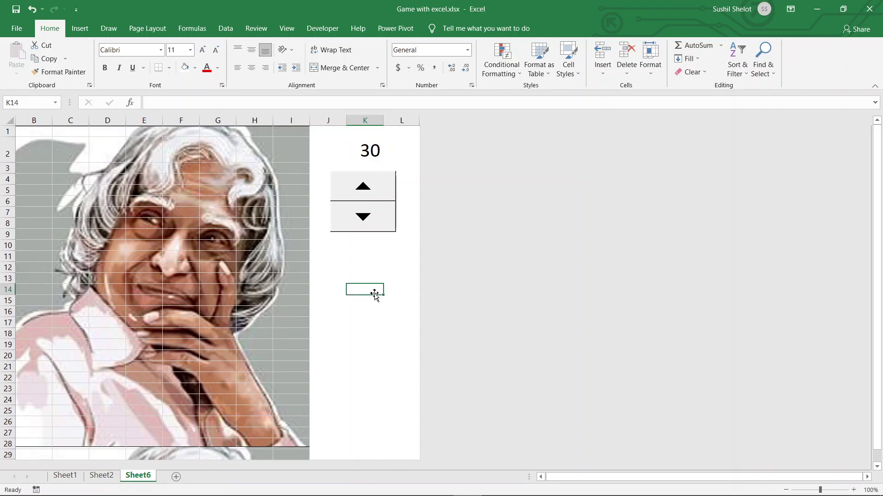
Hide row 29, where the repeated background picture starts below the portrait
left_click(30, 134)
left_click_drag(30, 134, 304, 447)
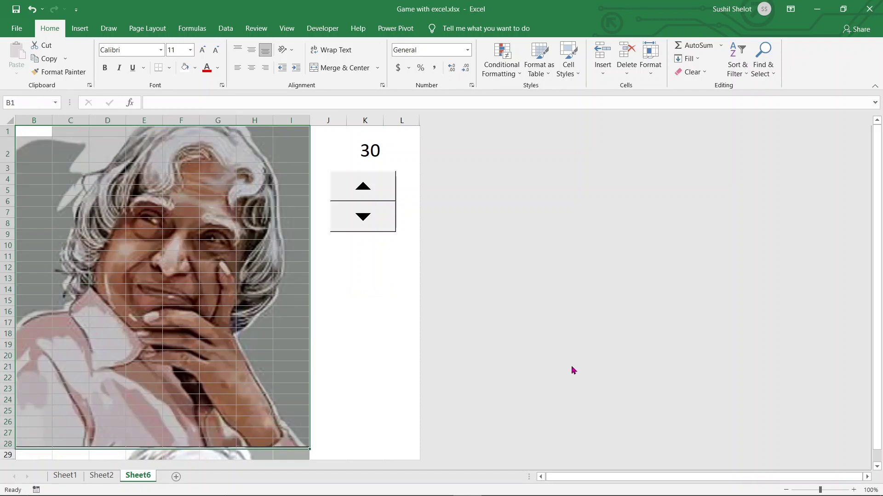
scroll(572, 368, "down", 1)
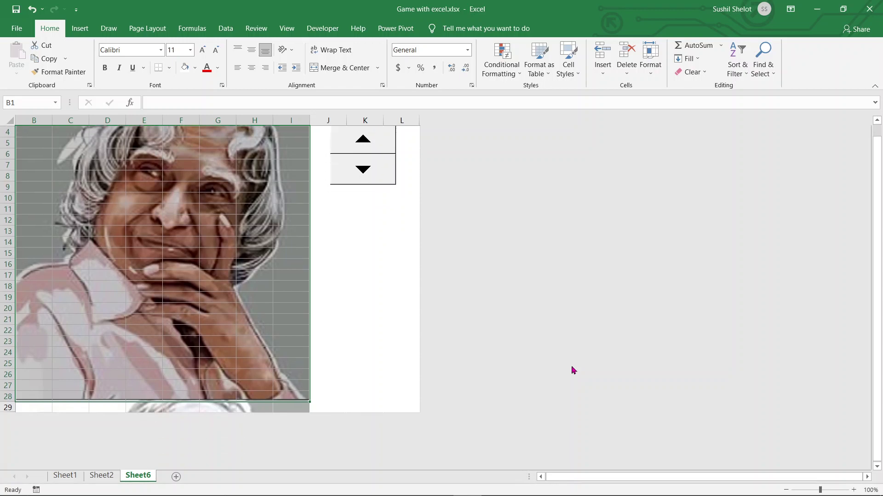
left_click(9, 408)
right_click(11, 409)
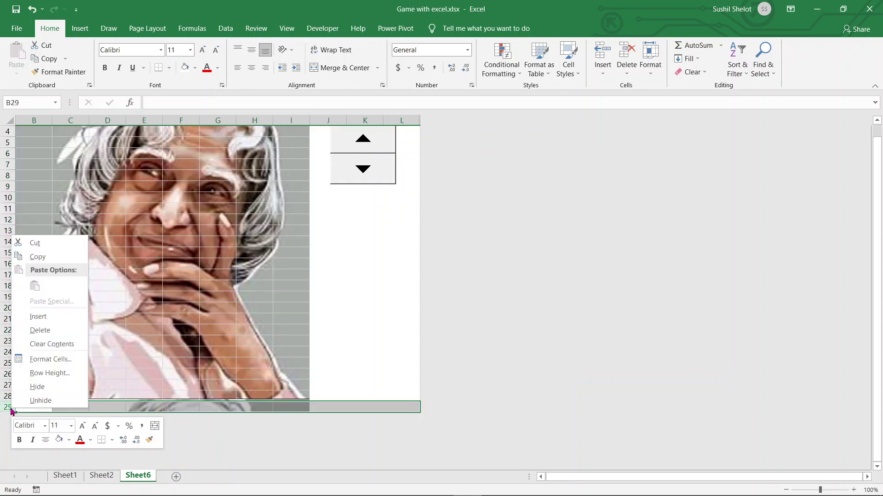
left_click(38, 387)
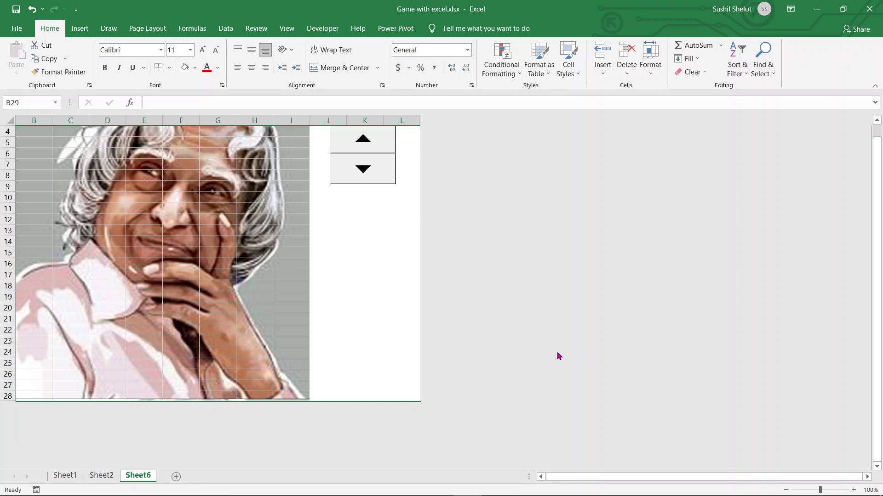
scroll(370, 292, "up", 1)
Fill all cells of B1:I28 over the portrait with the formula =RANDBETWEEN(1,100)
left_click_drag(41, 131, 288, 441)
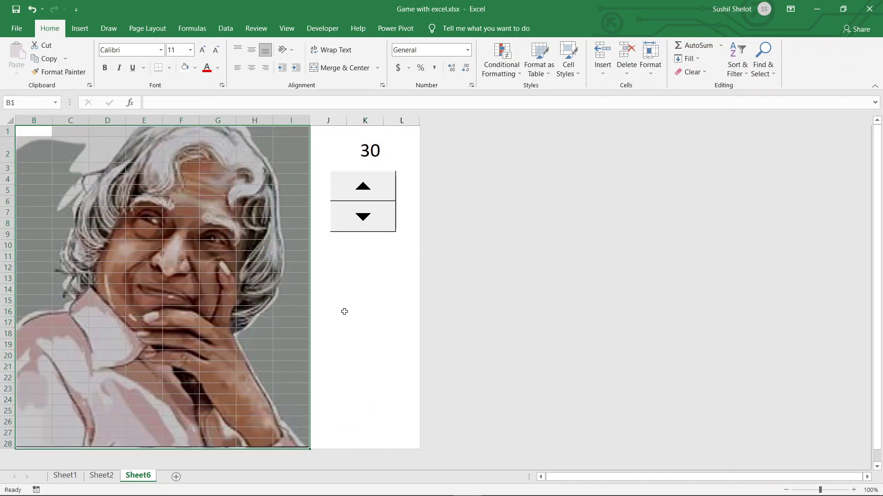
left_click(170, 102)
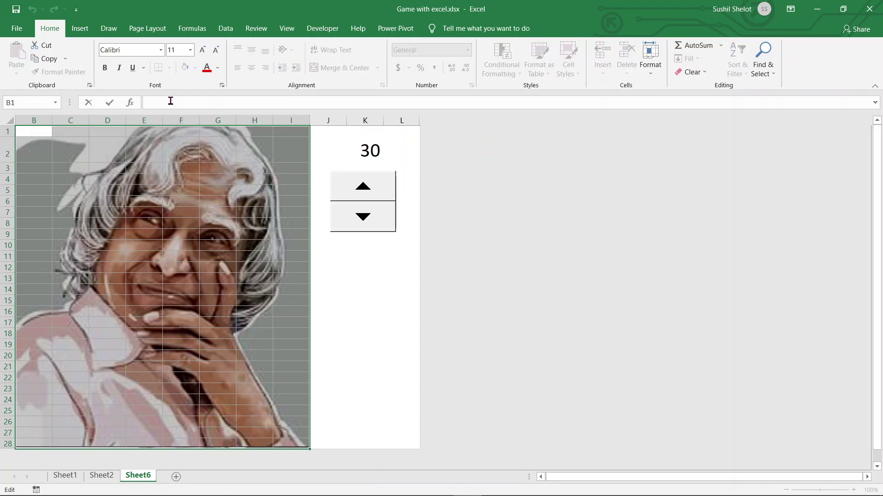
type("=rand")
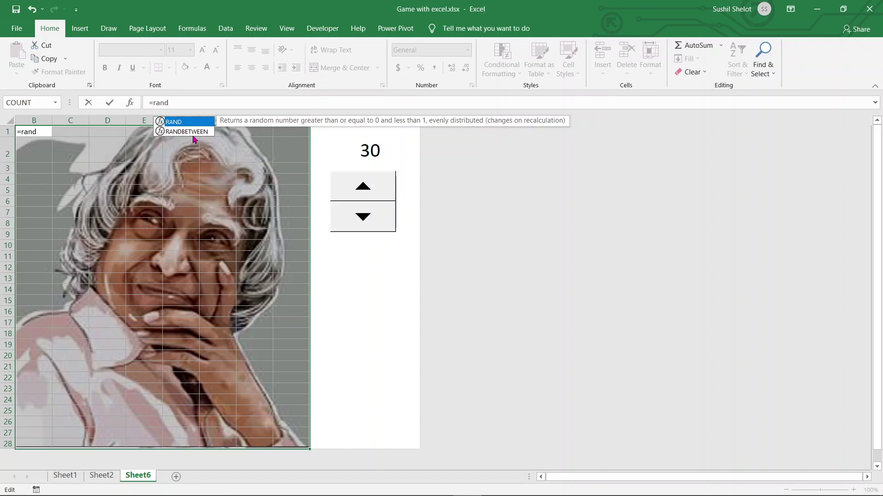
double_click(193, 133)
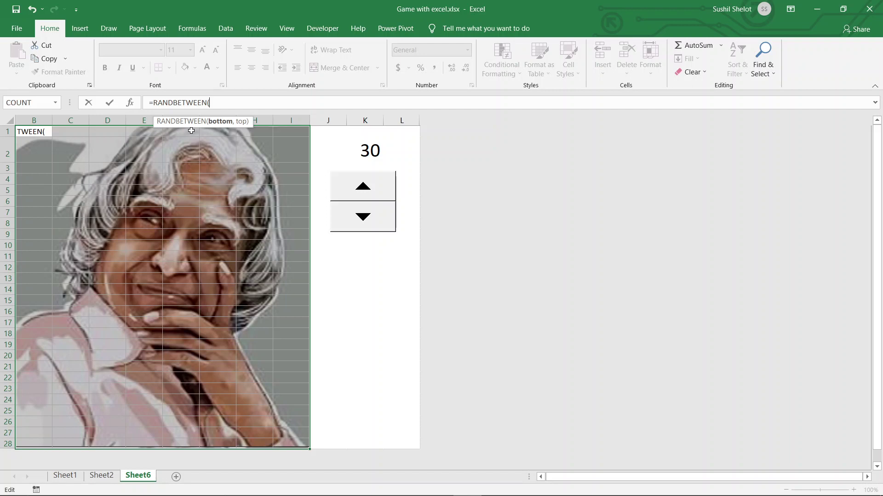
type("1,100")
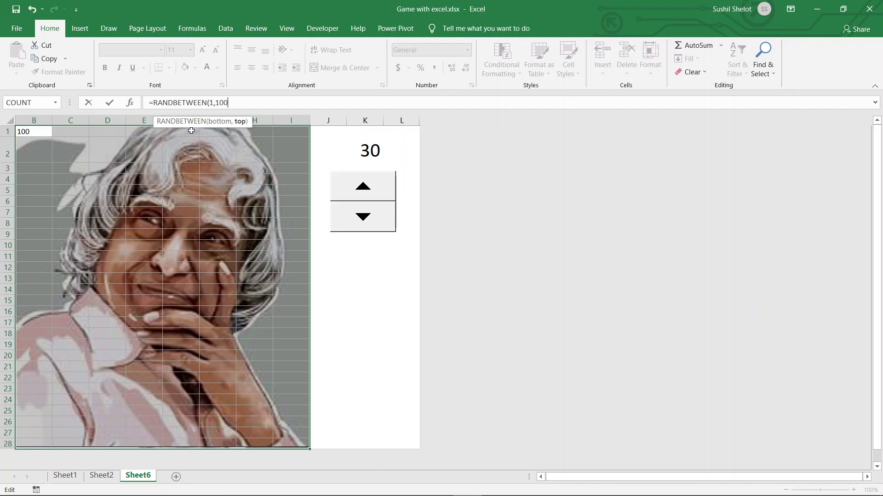
type(")")
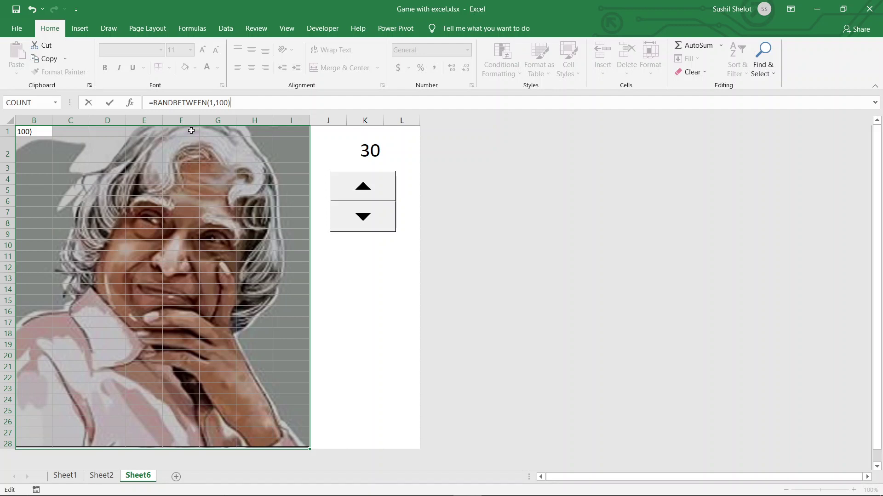
key("ctrl+Return")
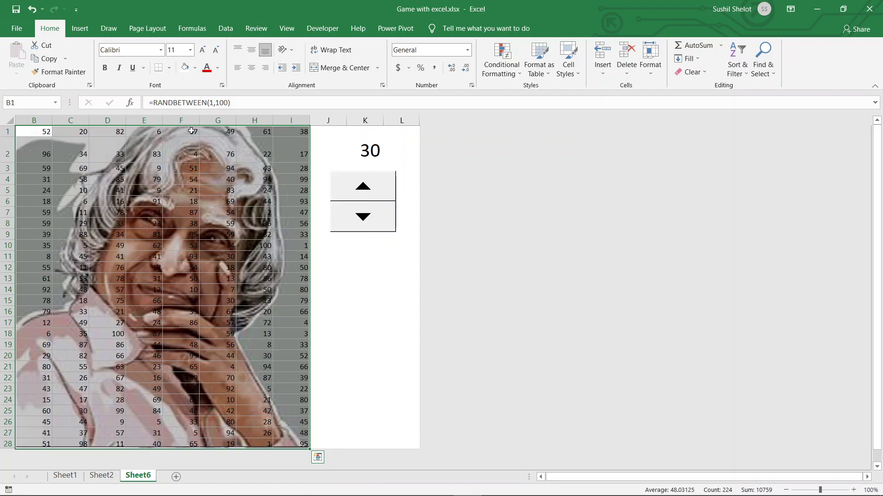
Step the spinner down until the linked value in K2 is 0
left_click(360, 154)
left_click(375, 215)
left_click(374, 214)
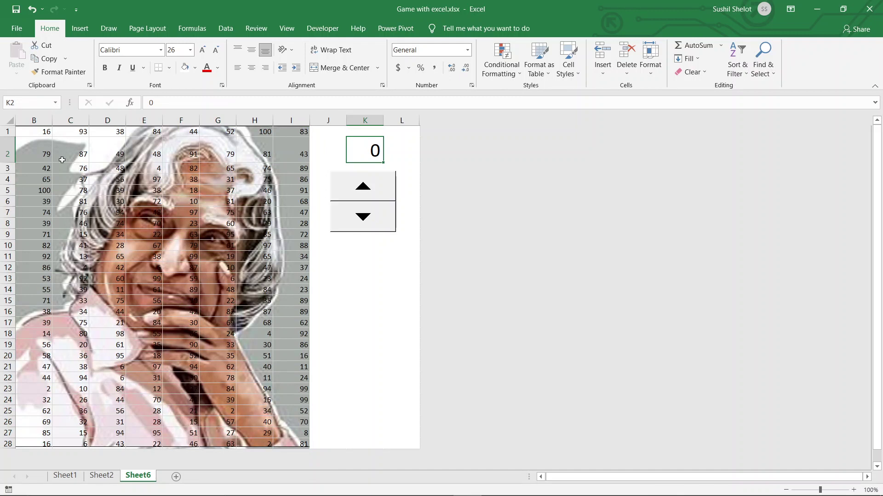
left_click_drag(33, 133, 298, 446)
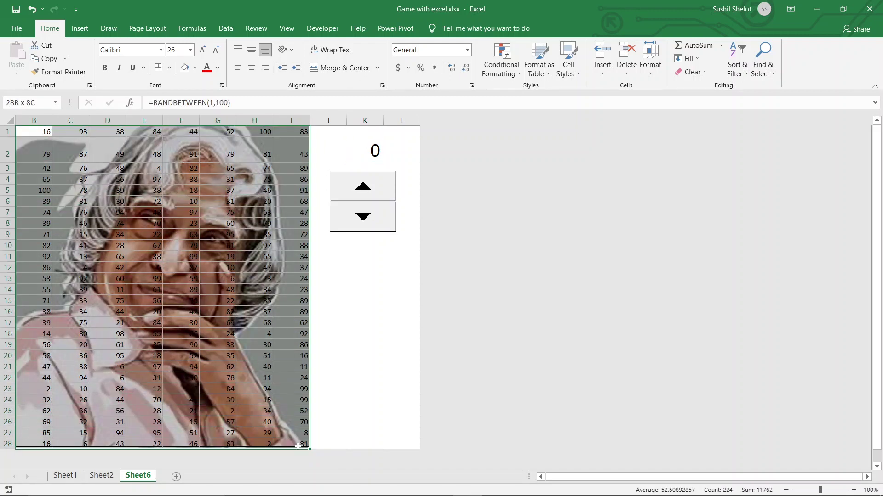
left_click_drag(298, 446, 297, 435)
left_click(296, 432)
left_click(292, 400)
left_click(292, 387)
left_click(292, 377)
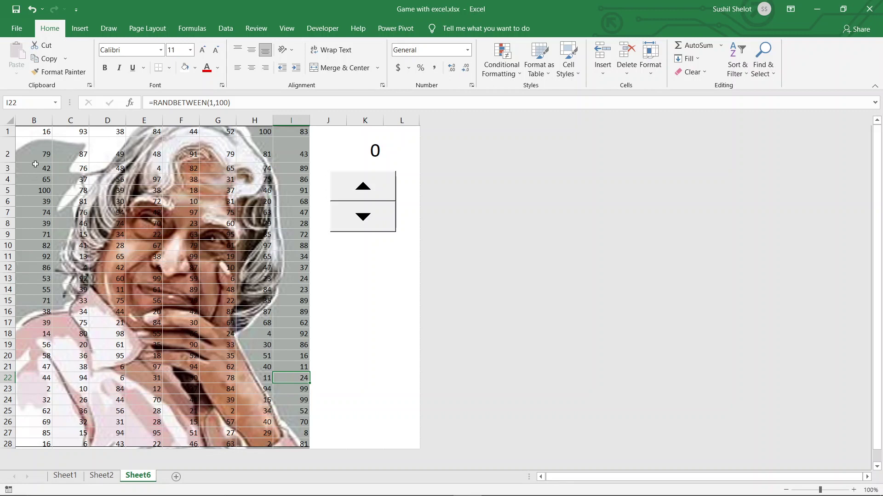
Replace the random-number formulas in B1:I28 with static numbers by copying the range and pasting it in place as values
left_click_drag(33, 132, 289, 440)
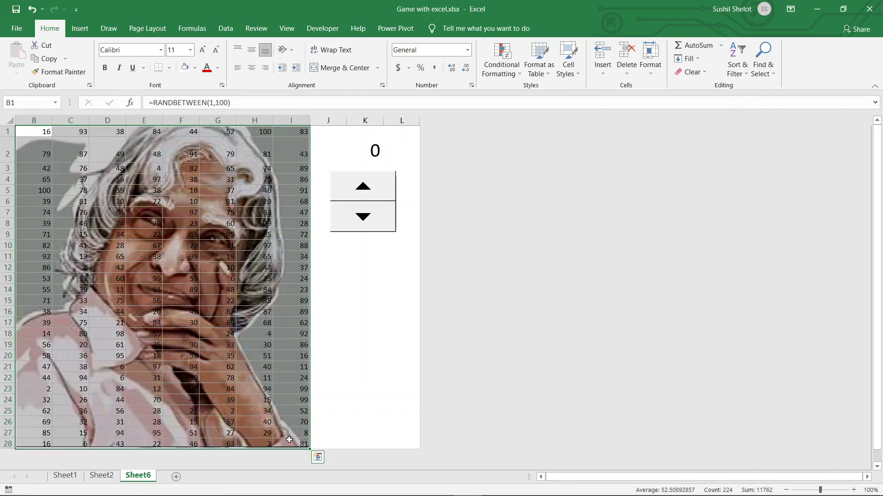
key("ctrl+c")
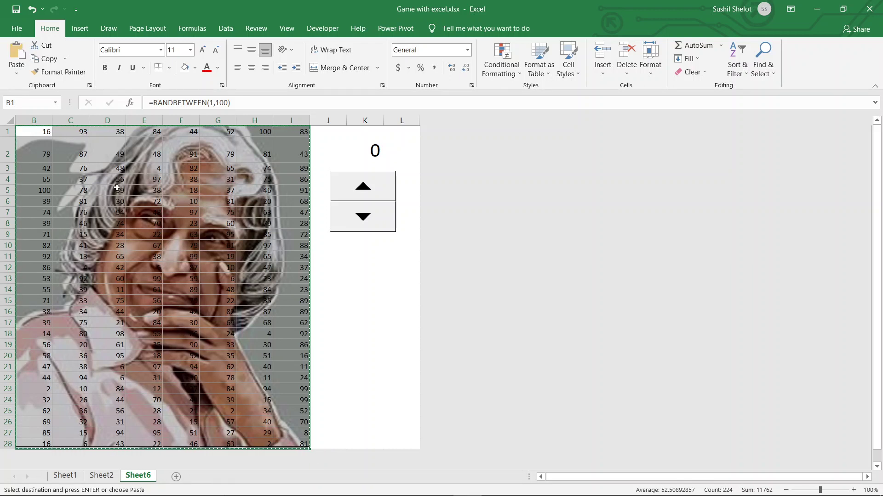
right_click(36, 134)
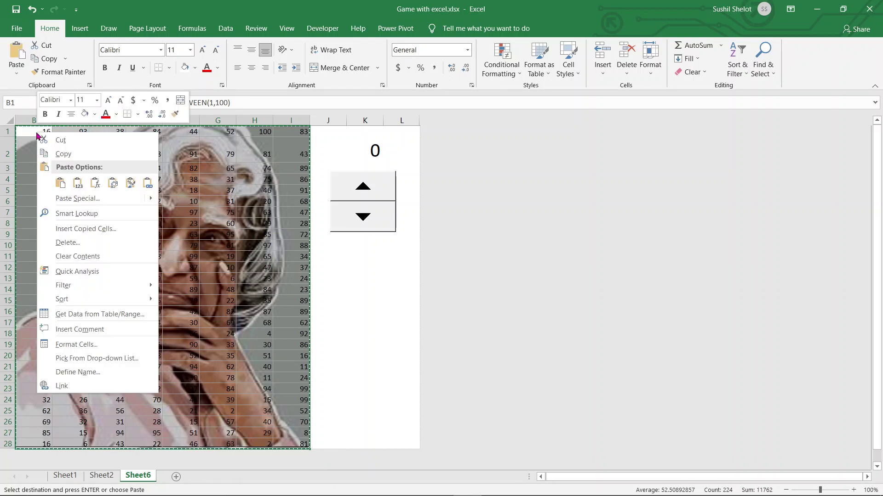
left_click(75, 183)
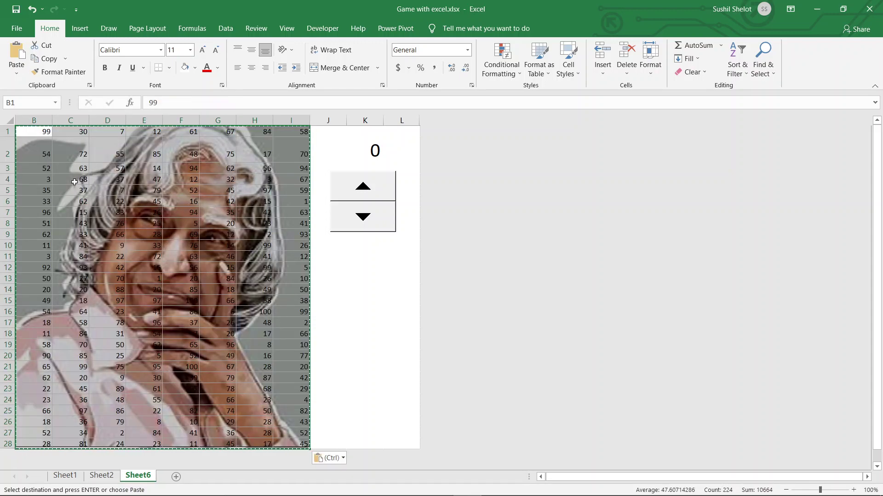
Check the static numbers across row 1 from B1 to I1 and end the pending copy of the range
left_click_drag(73, 169, 38, 132)
key("Right")
key("Right")
key("Right")
key("Right")
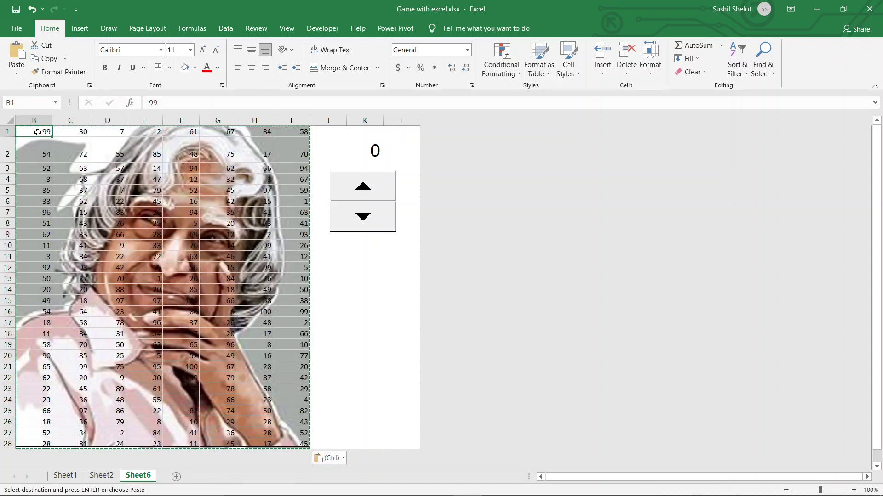
key("Right")
key("Right")
key("Right")
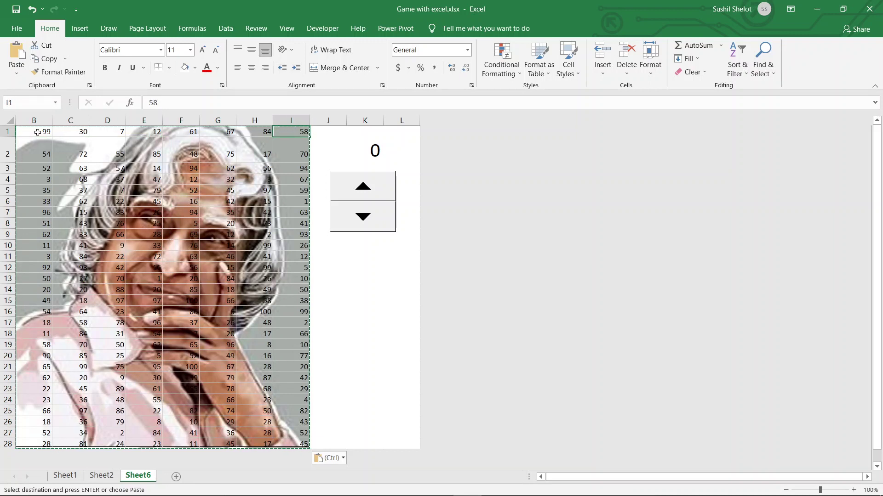
key("Escape")
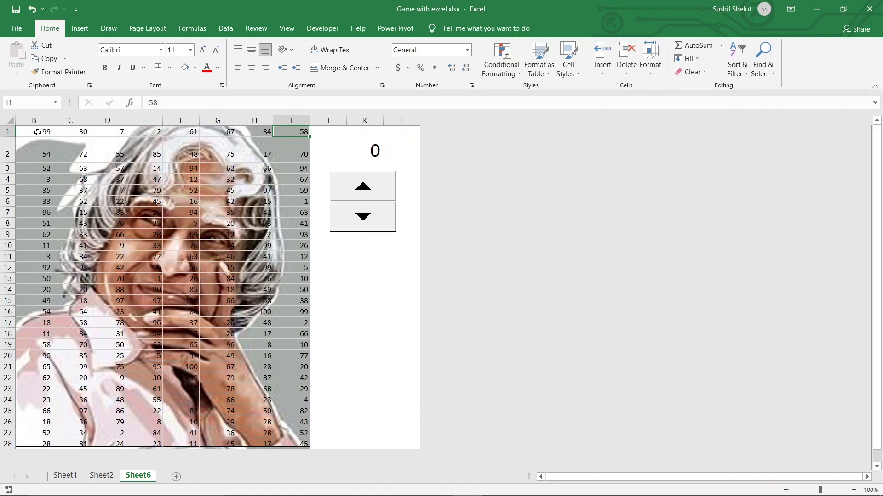
left_click_drag(38, 132, 290, 440)
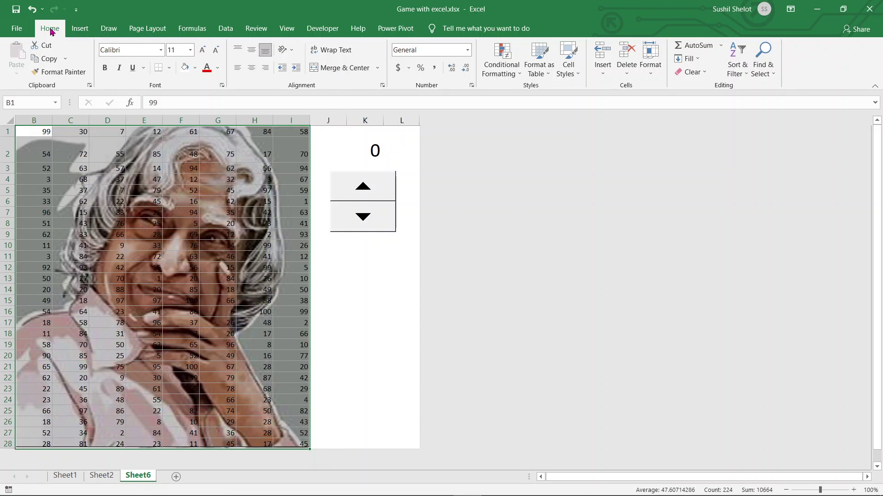
left_click(500, 66)
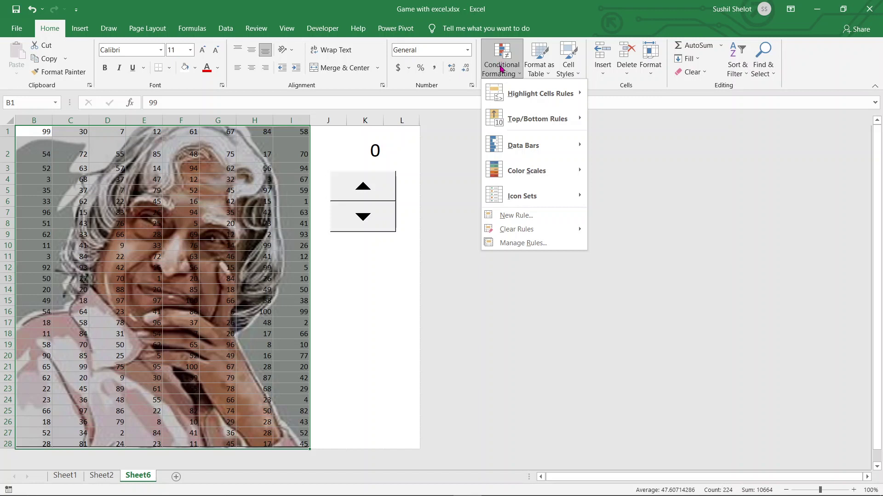
mouse_move(523, 98)
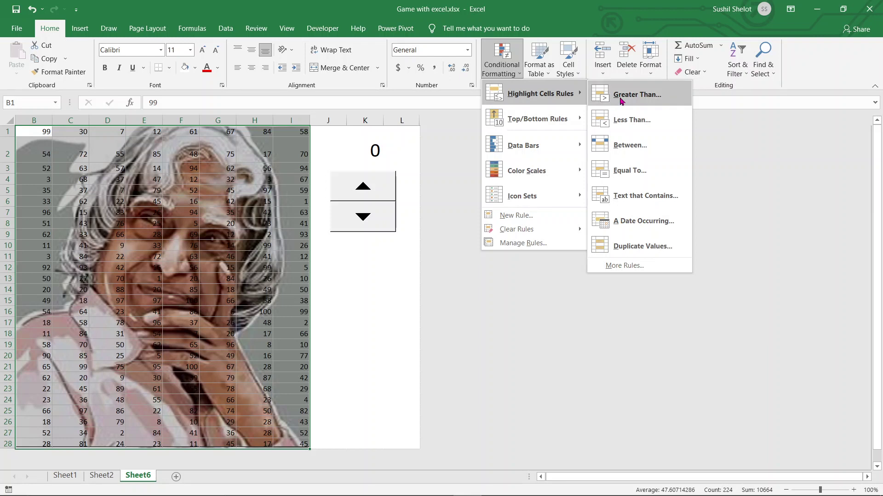
left_click(636, 94)
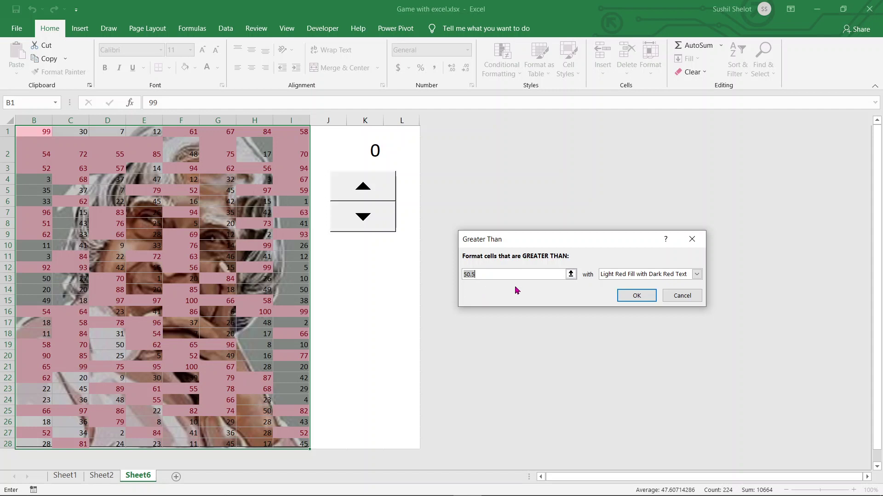
left_click(570, 275)
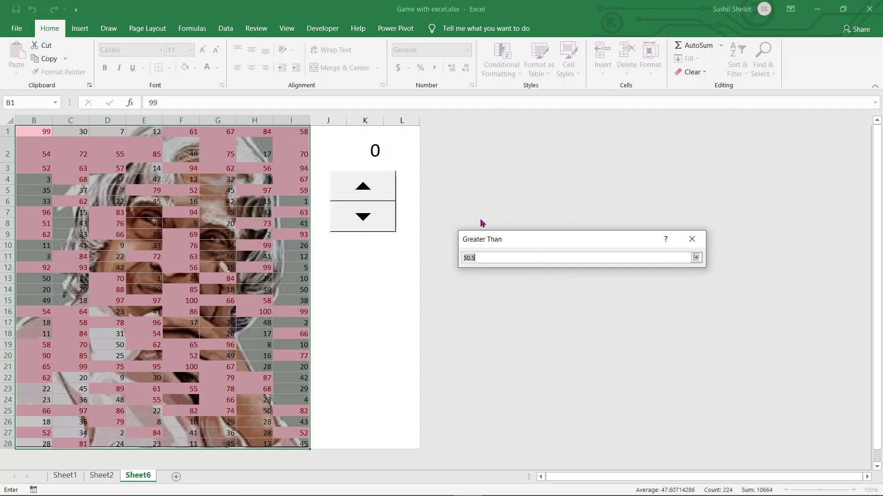
left_click(364, 153)
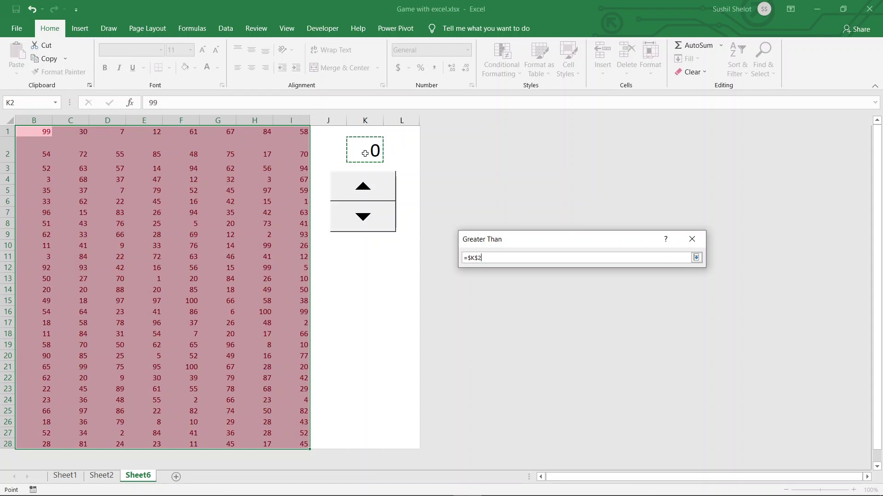
left_click(697, 258)
left_click(697, 275)
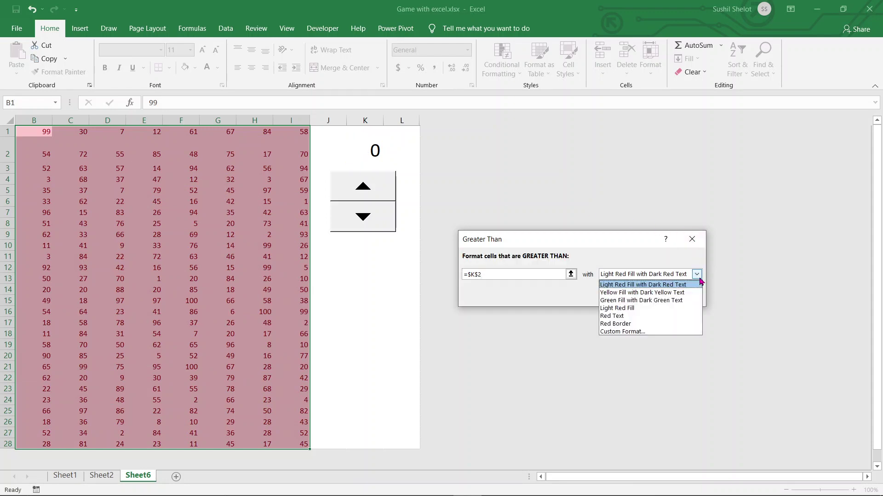
left_click(637, 331)
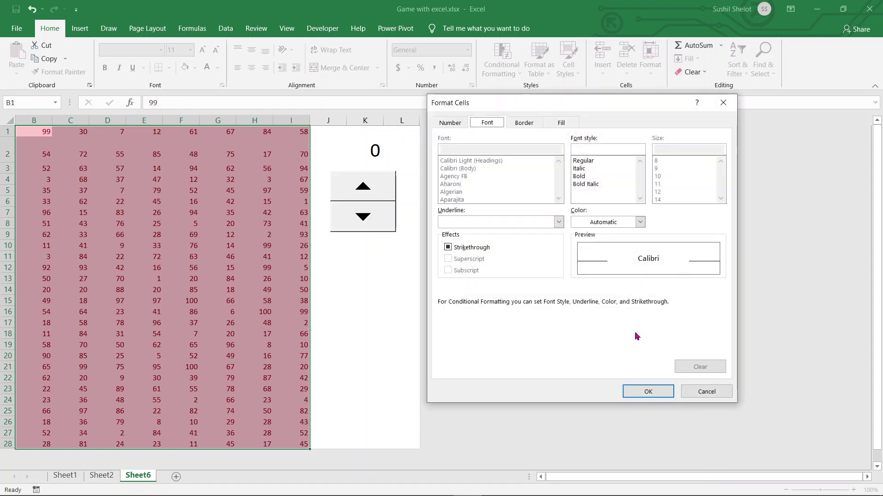
left_click(561, 123)
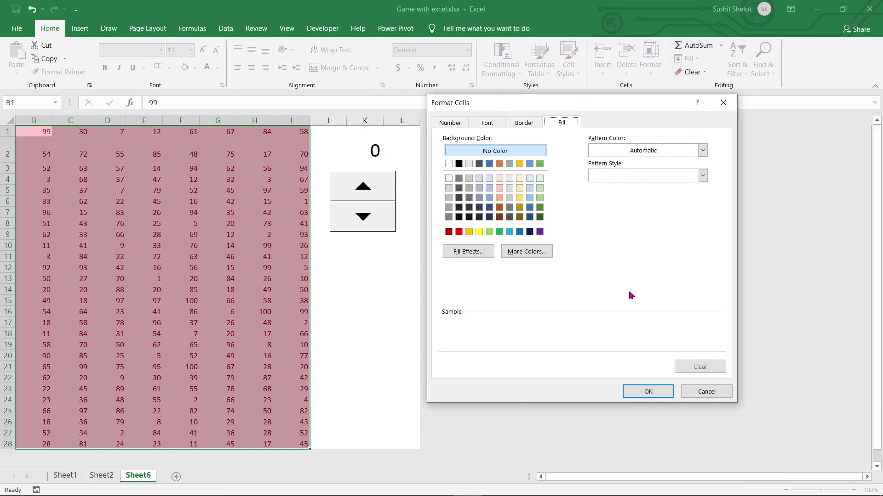
left_click(522, 152)
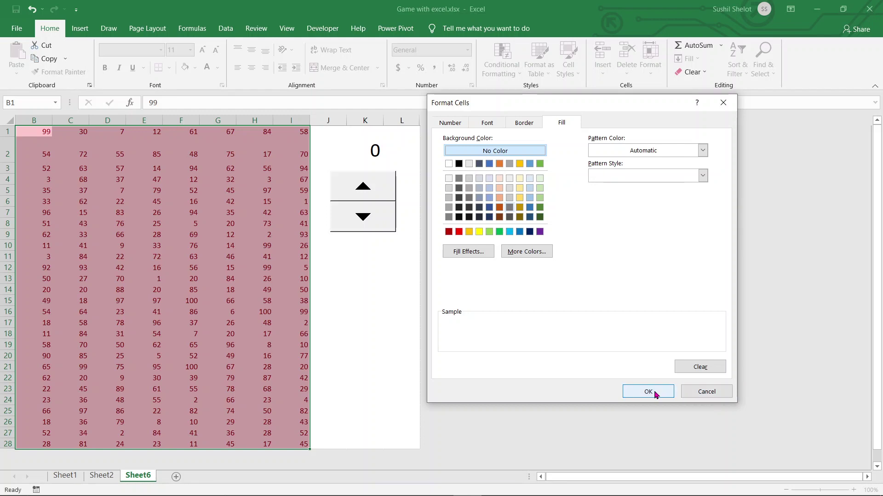
left_click(711, 391)
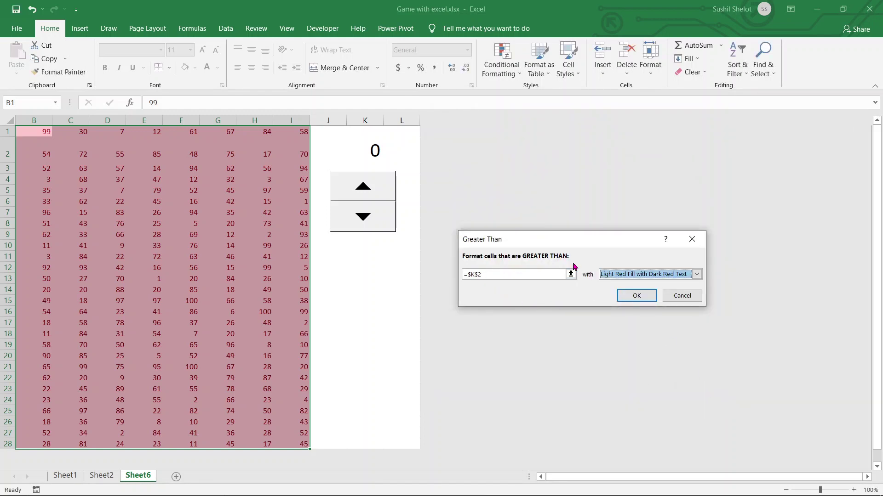
left_click(683, 298)
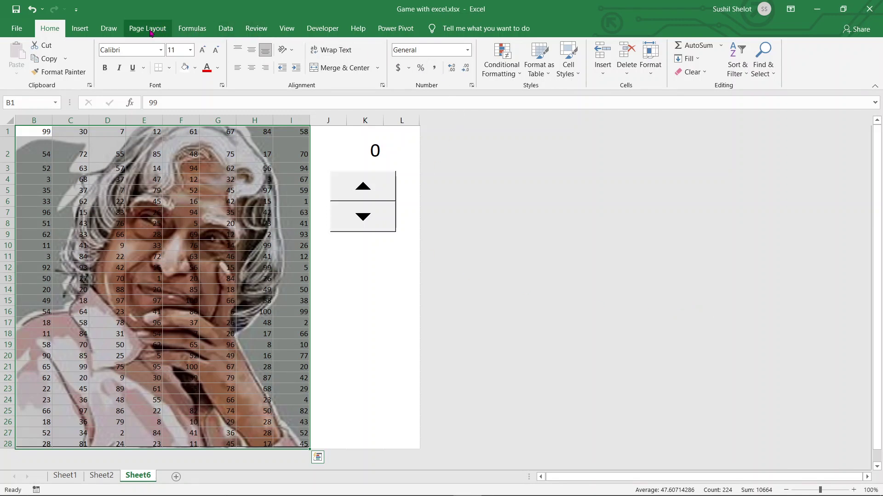
Add a Less Than conditional formatting rule to B1:I28 comparing with =$K$2, using a custom format with No Color as fill
left_click(500, 68)
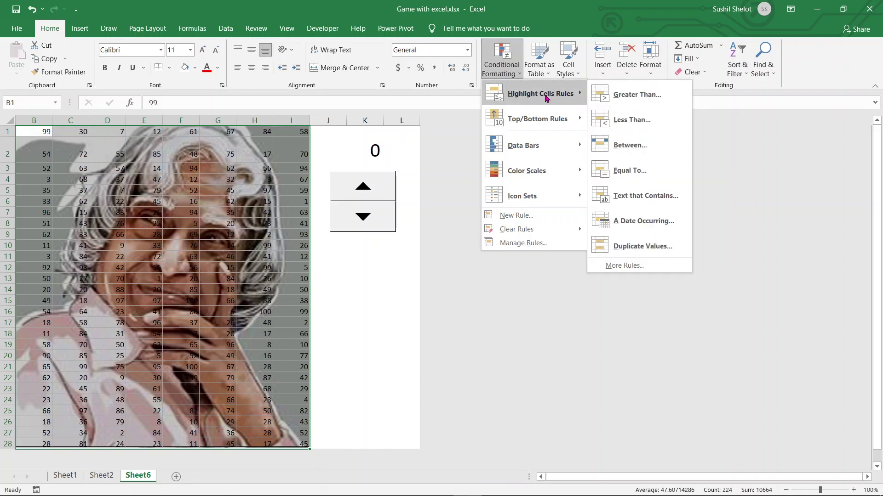
left_click(632, 120)
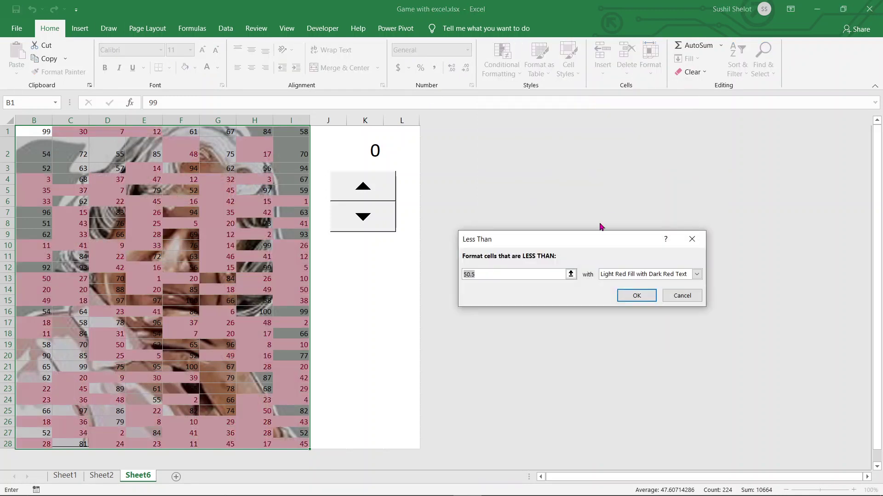
left_click(570, 275)
left_click(351, 149)
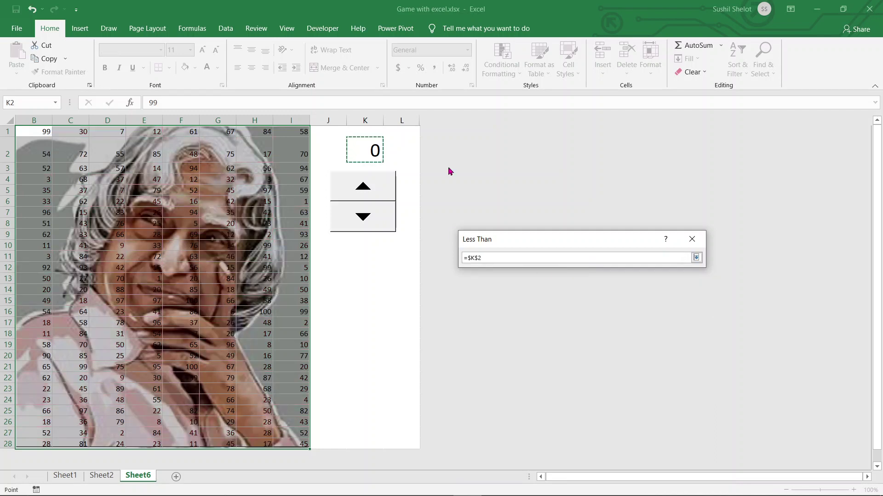
key("Return")
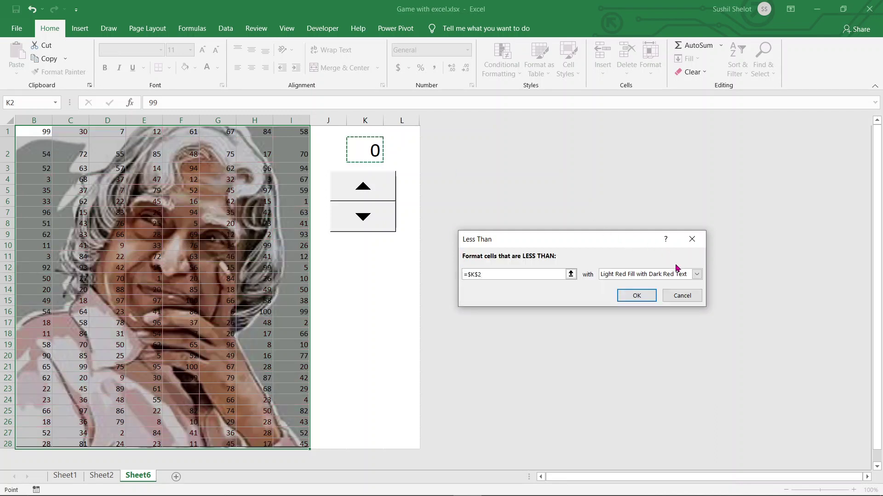
left_click(697, 274)
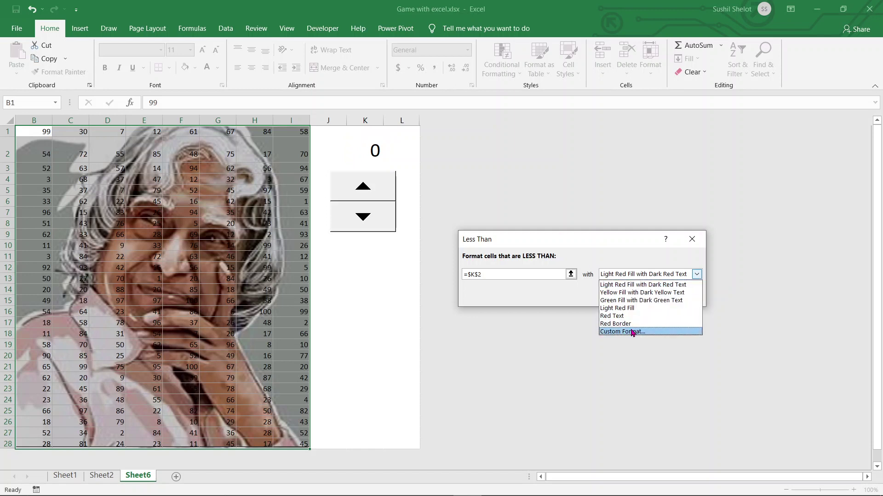
left_click(632, 333)
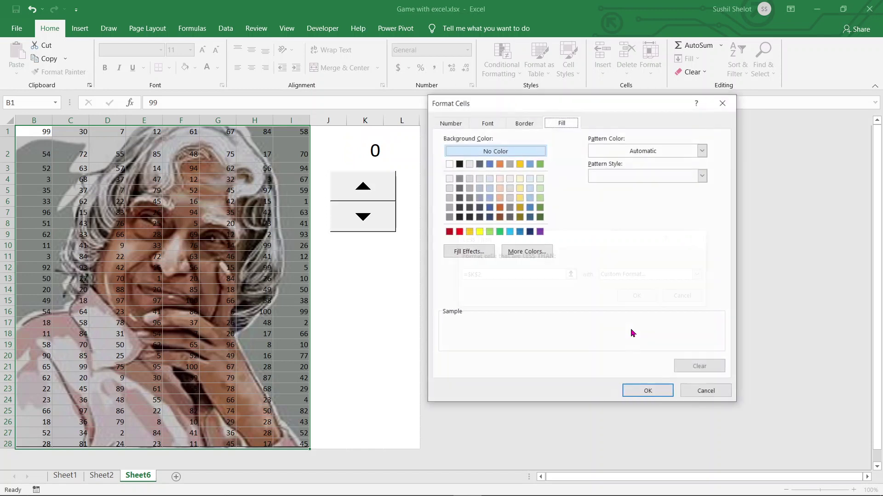
left_click(518, 151)
left_click(631, 388)
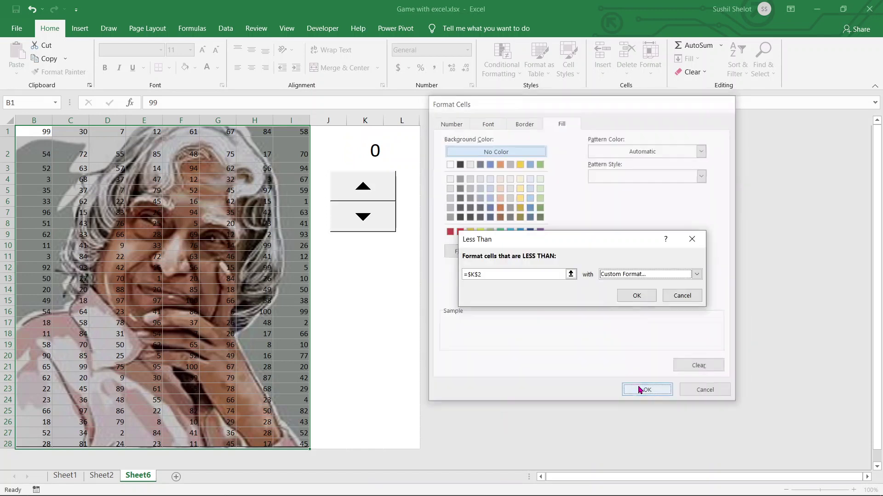
left_click(637, 297)
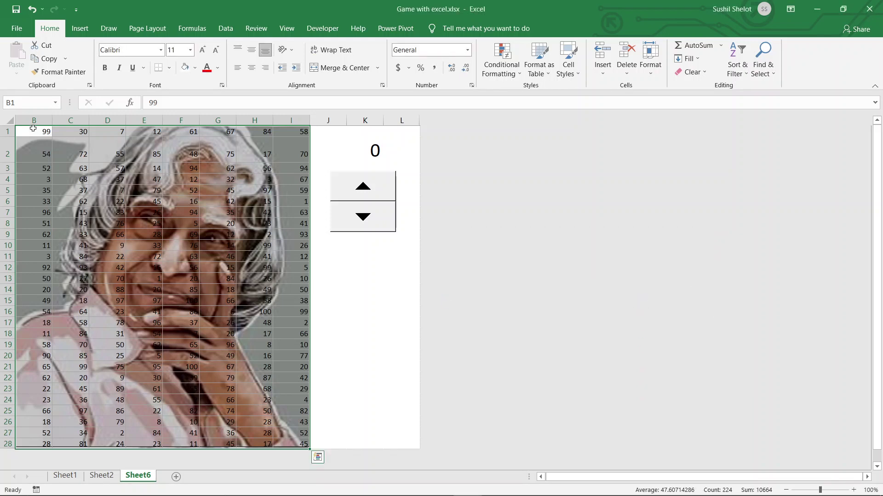
Fill the cells of B1:I28 with white so that they cover the background portrait
left_click_drag(32, 131, 293, 443)
left_click(186, 73)
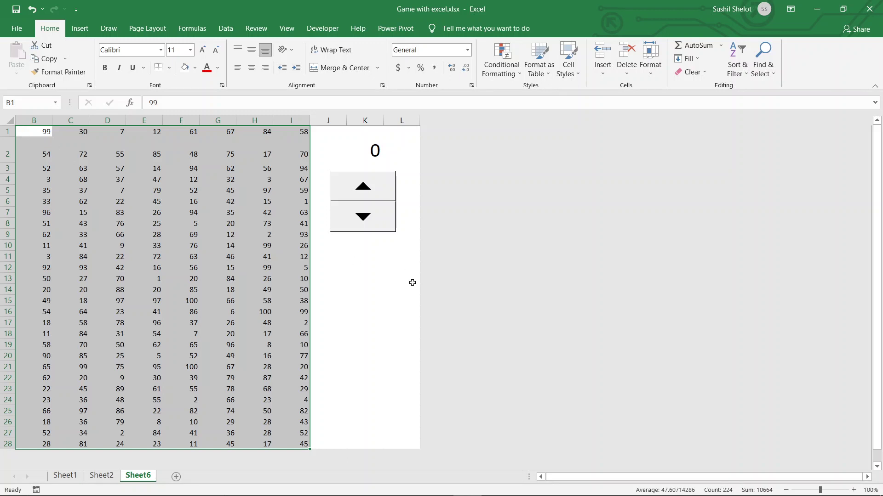
left_click(75, 133)
left_click(106, 133)
left_click(144, 131)
Hide the numbers in B1:I28 by applying the custom number format ;; to the range
left_click_drag(42, 133, 298, 442)
key("ctrl+1")
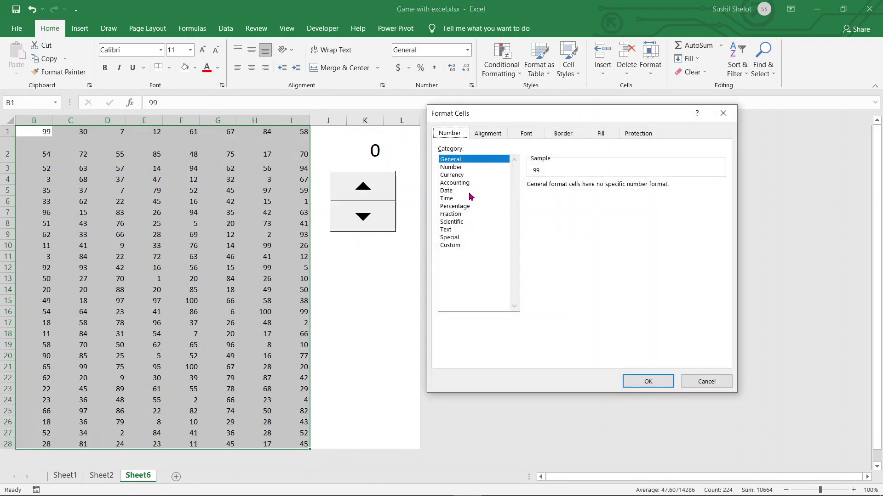
left_click(457, 246)
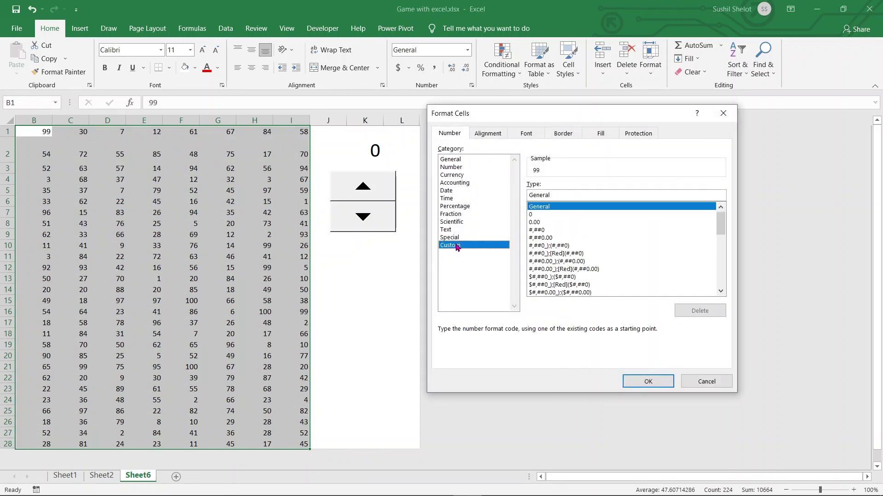
left_click(533, 215)
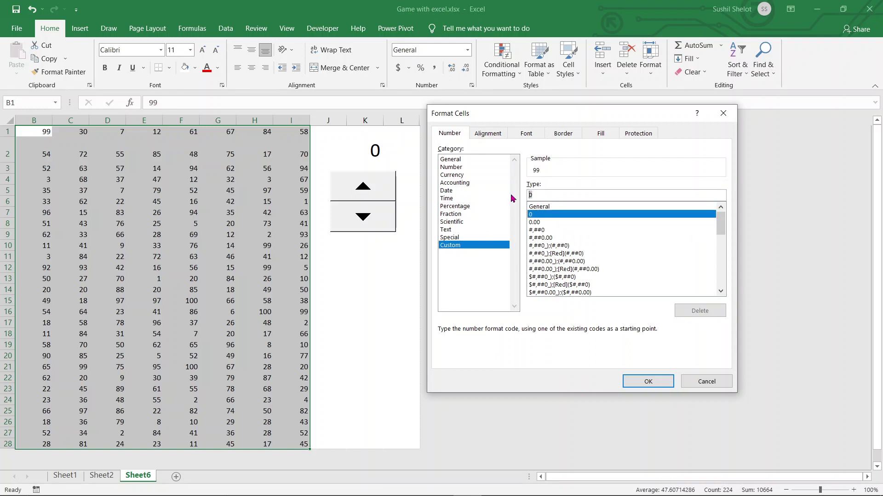
type(";;")
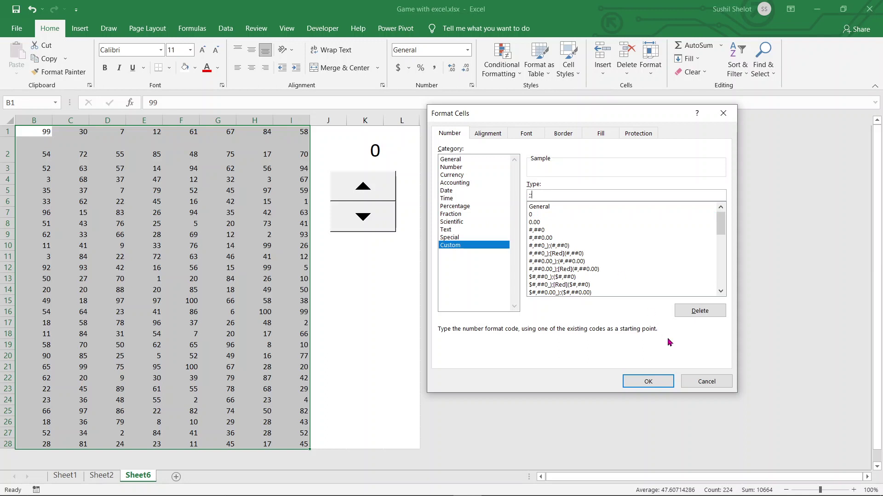
left_click(657, 385)
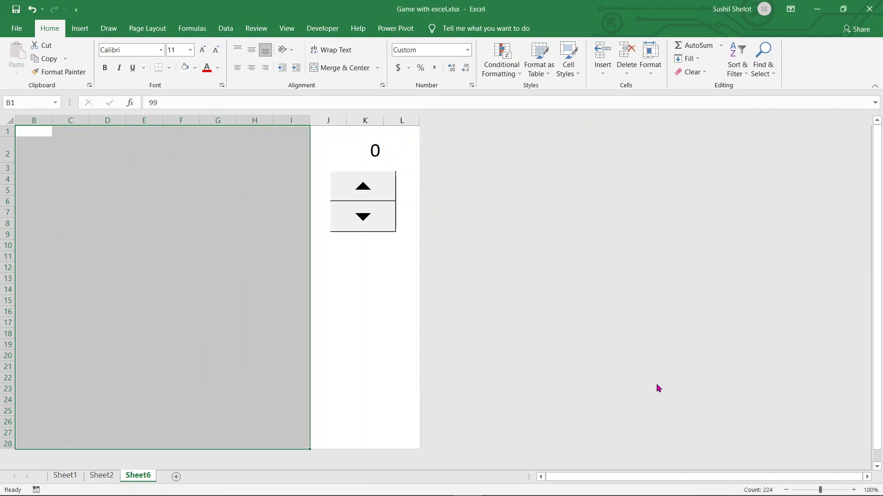
left_click(387, 291)
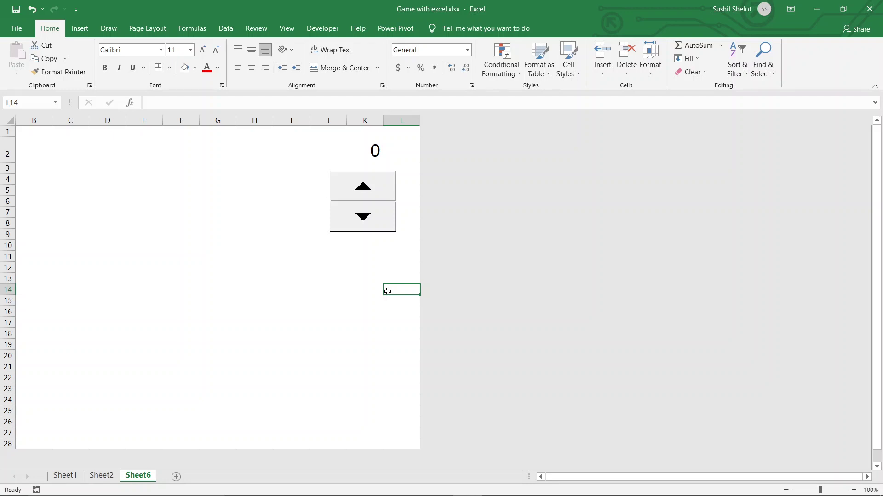
Test the picture reveal by raising the spinner value in K2 from 0 to 80
left_click(366, 190)
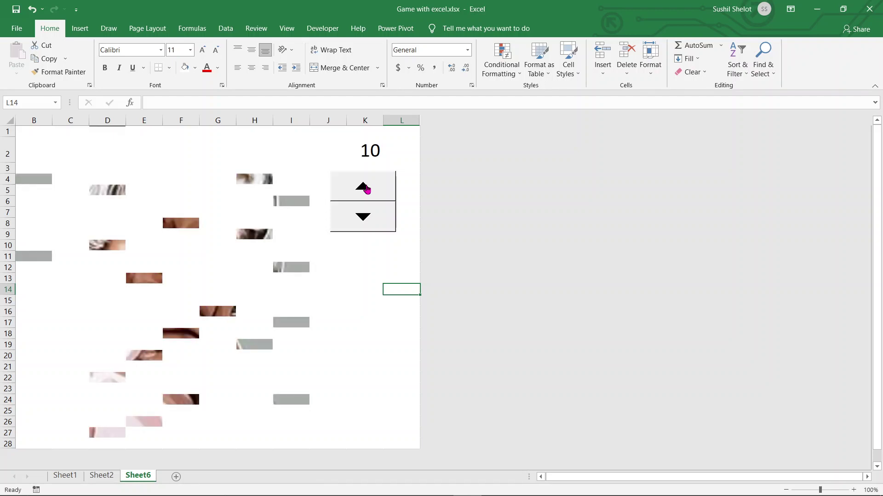
left_click(366, 189)
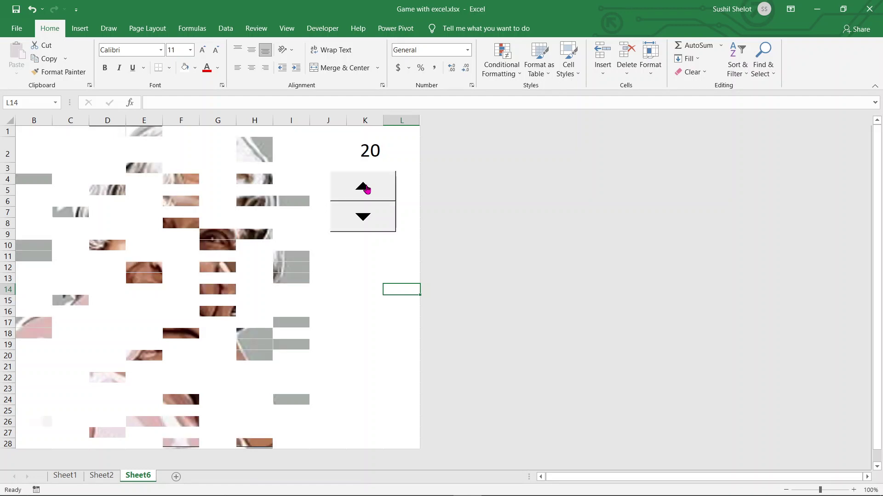
left_click(367, 190)
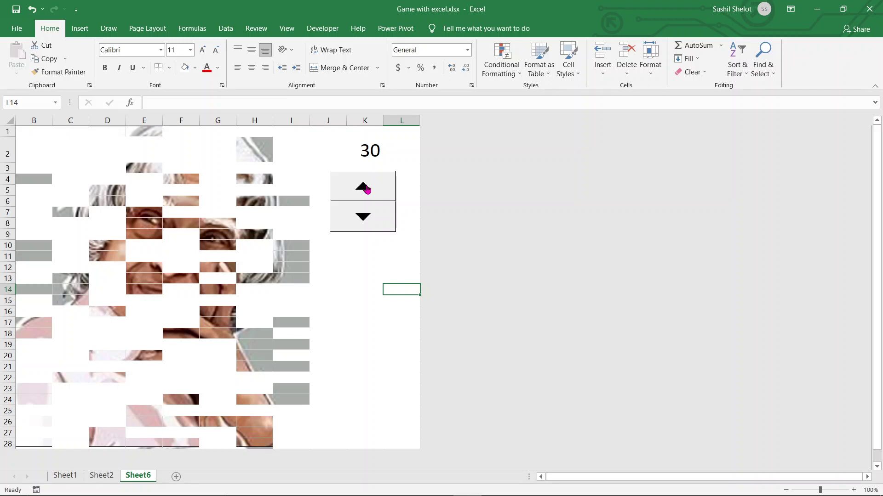
left_click(366, 189)
left_click(367, 189)
left_click(367, 190)
left_click(367, 190)
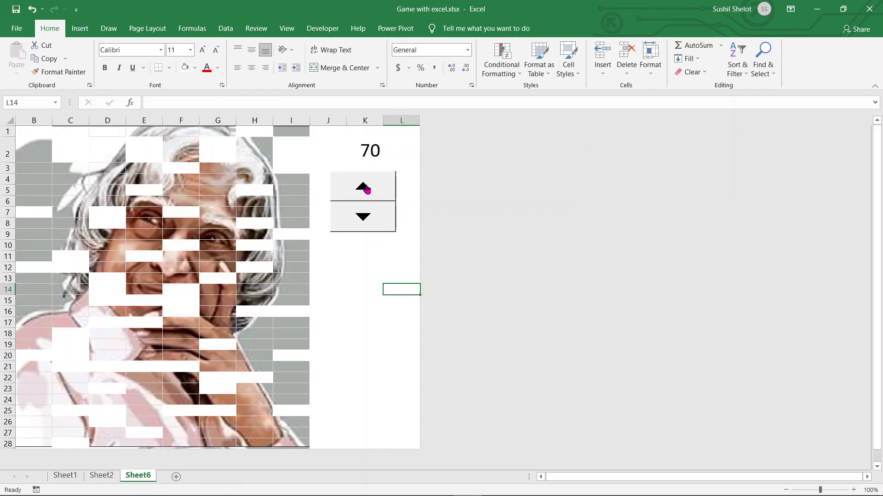
left_click(367, 190)
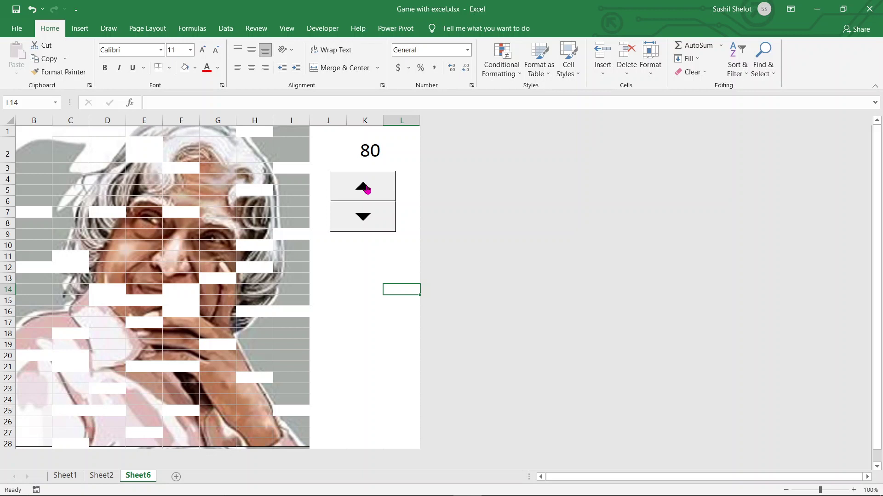
Test the reveal in both directions by lowering the spinner value to 50 and raising it to 100
left_click(362, 225)
left_click(362, 225)
left_click(363, 224)
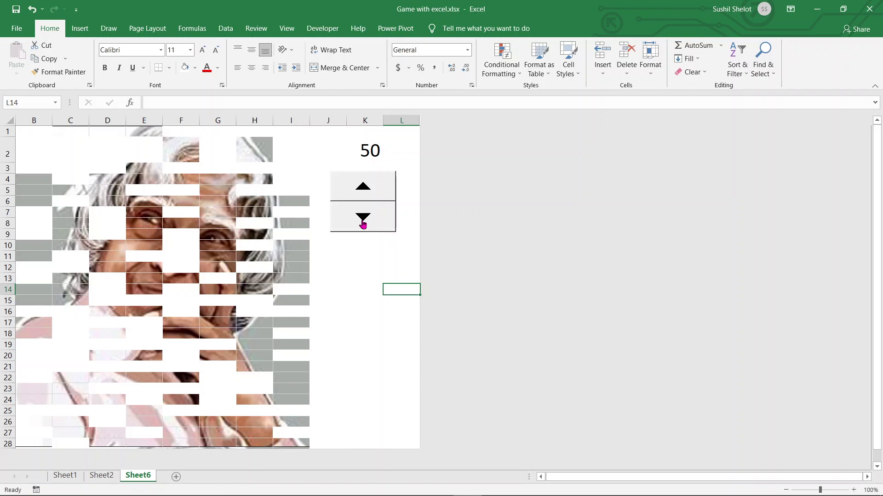
left_click(363, 197)
left_click(363, 197)
left_click(363, 198)
left_click(364, 198)
left_click(363, 198)
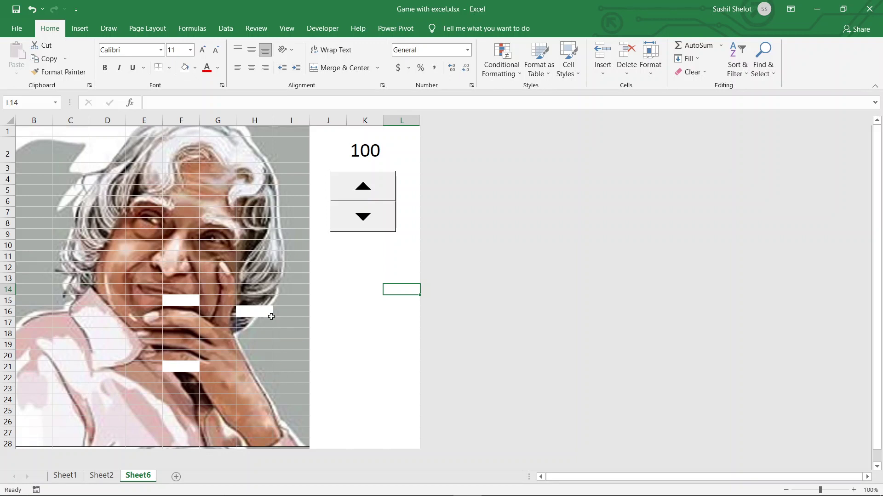
Select the puzzle range B1:I28, lower the spinner value to 80, and select the linked cell K2
left_click_drag(37, 136, 289, 447)
left_click(366, 216)
left_click(371, 213)
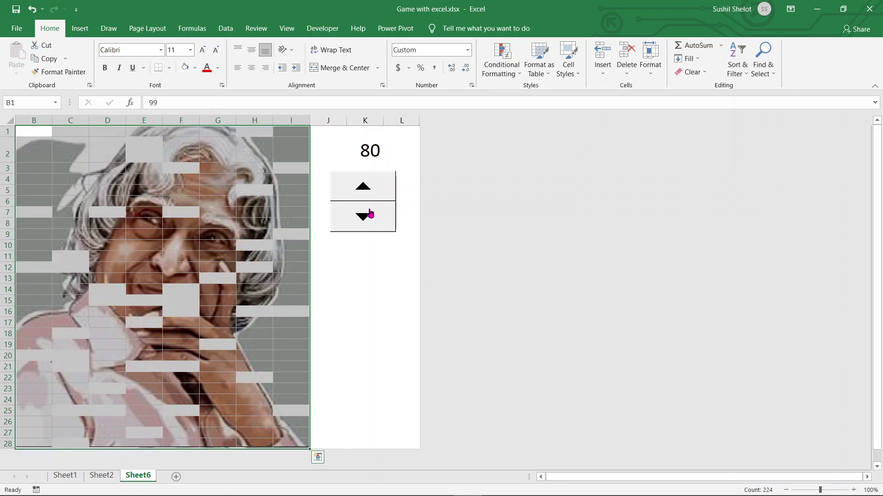
left_click(370, 153)
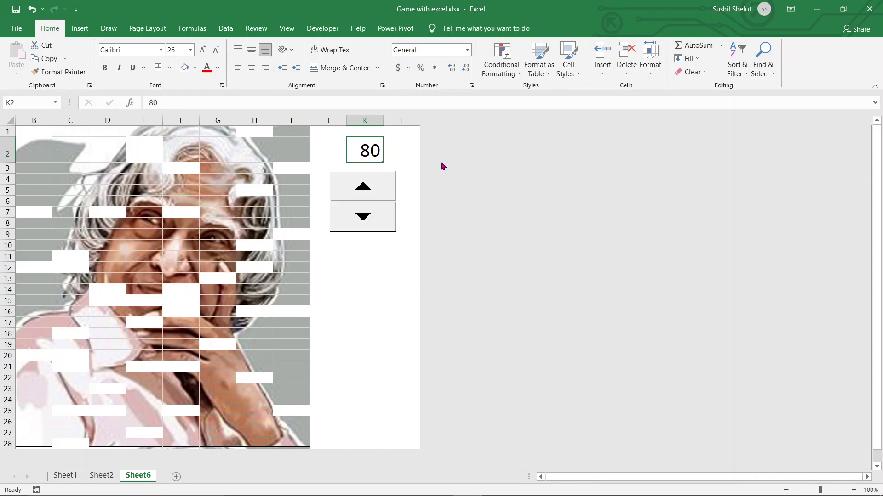
Enter the hint formula =IF(K2=20,"Missile man","") in J11
left_click(343, 254)
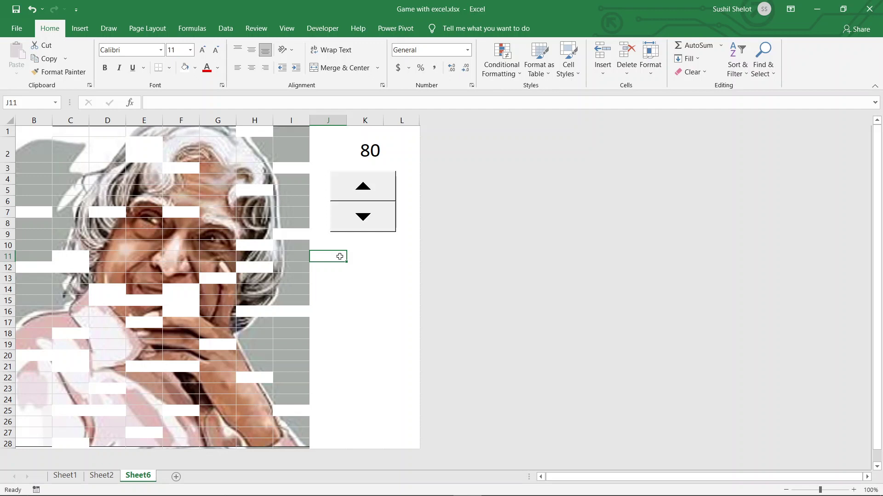
type("=")
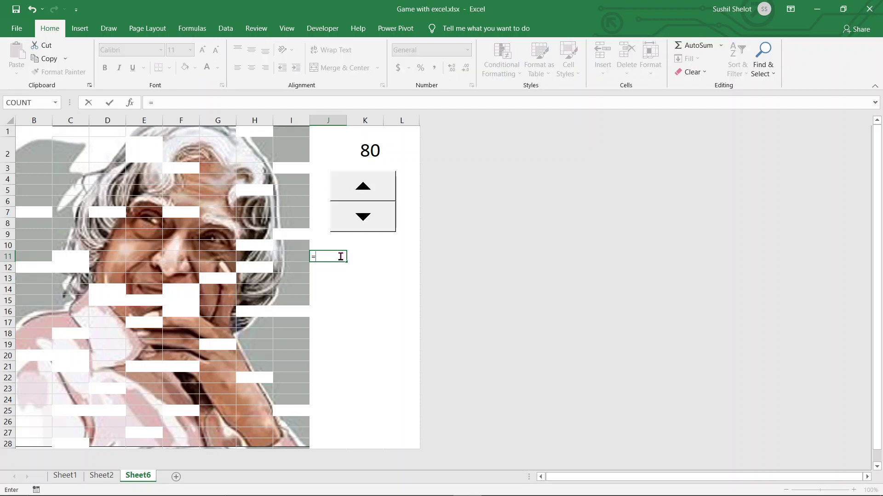
type("if")
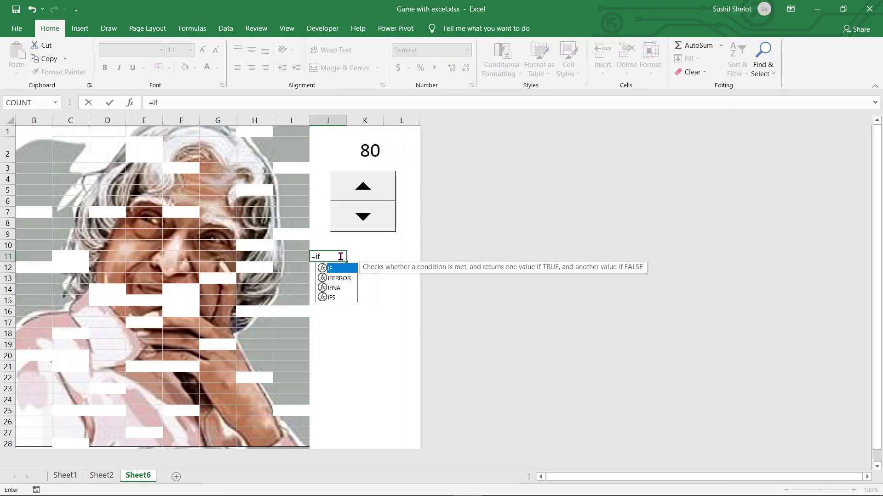
type("(")
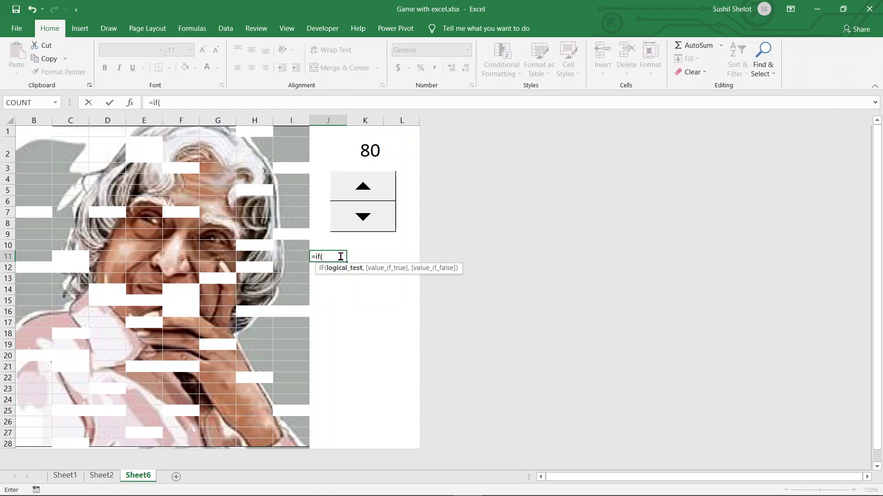
left_click(371, 153)
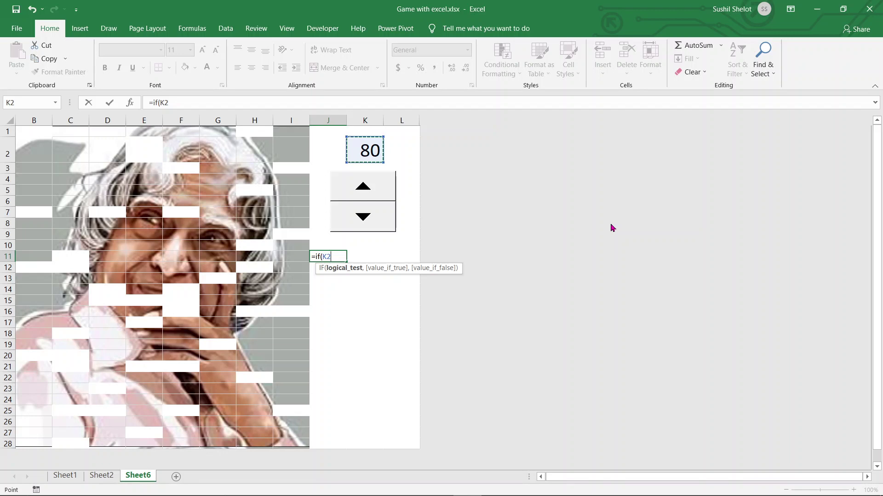
type(">")
type("20")
key("BackSpace")
key("BackSpace")
key("BackSpace")
type("=20,")
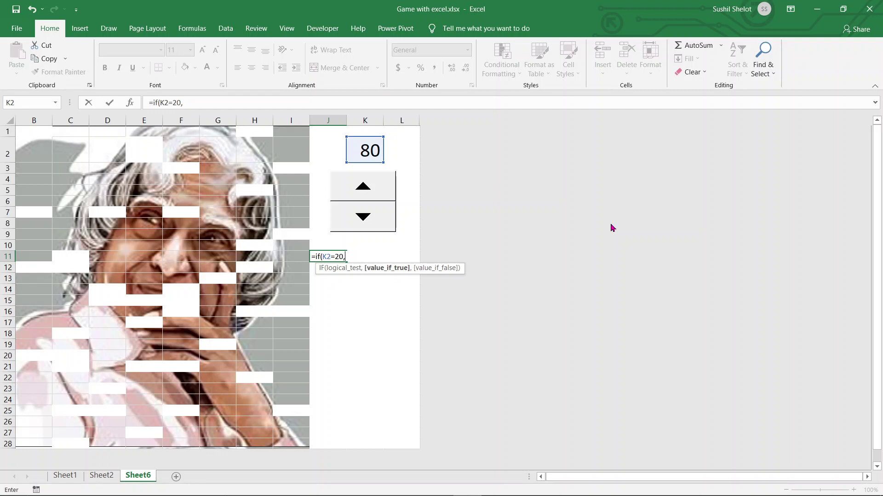
type("\"Pr")
key("BackSpace")
type("Missile man\",\"\"")
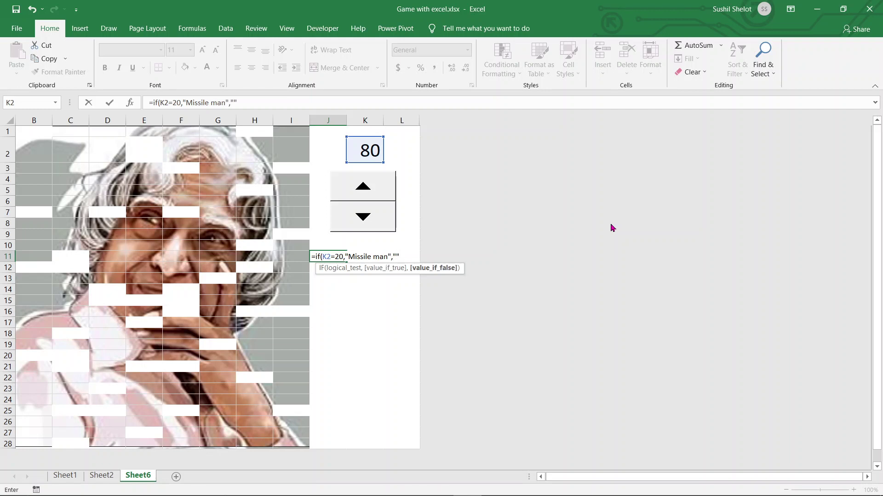
type(")")
key("Return")
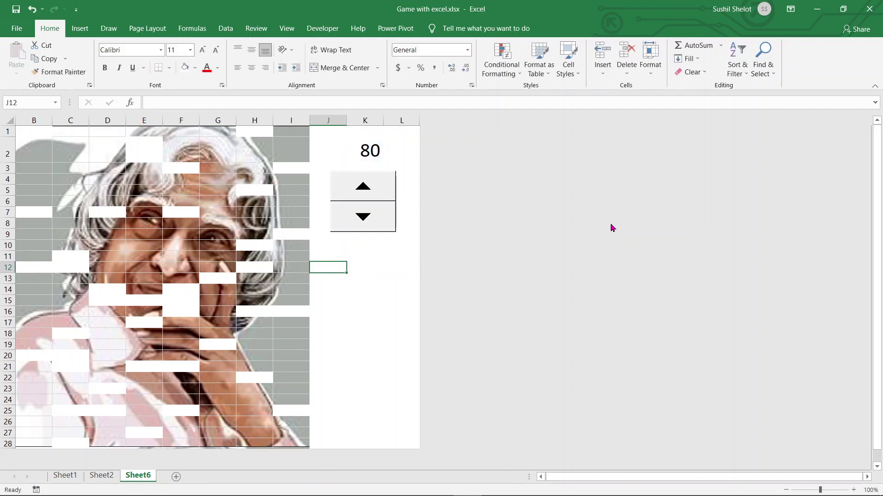
Try setting the cells of J11:L28 to No Fill
left_click(339, 257)
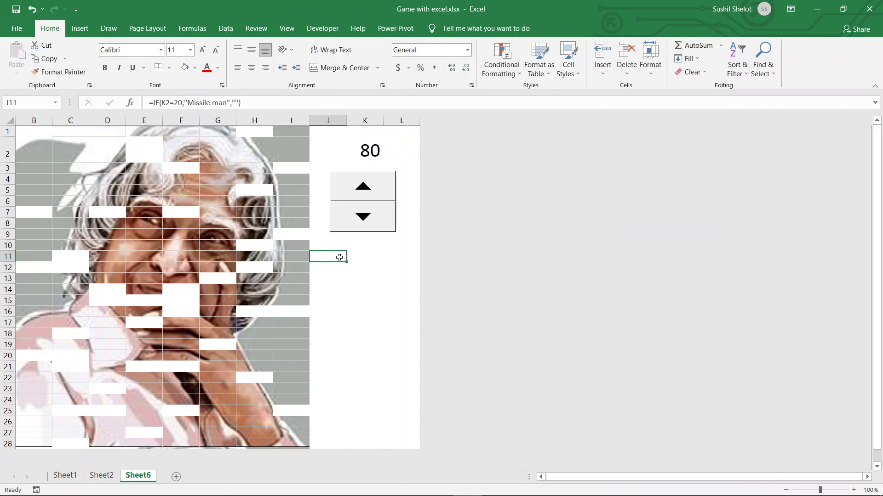
mouse_move(339, 257)
left_mouse_down()
mouse_move(394, 264)
mouse_move(406, 445)
left_mouse_up()
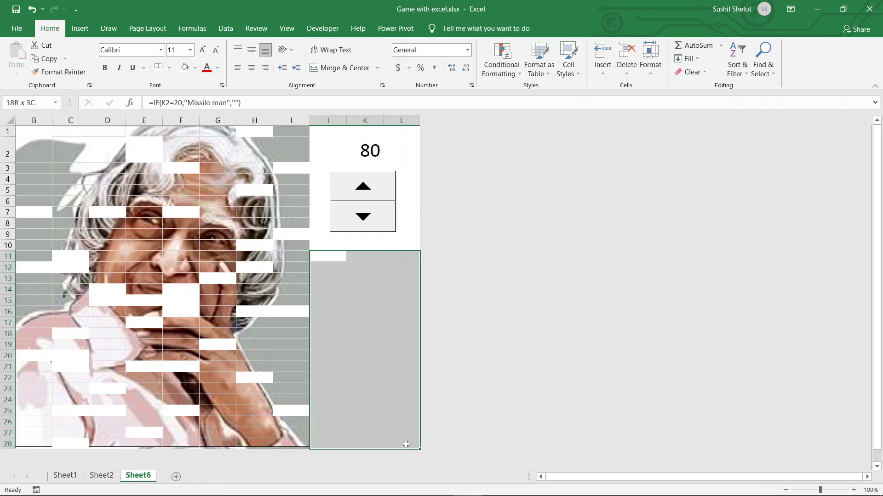
left_click(195, 68)
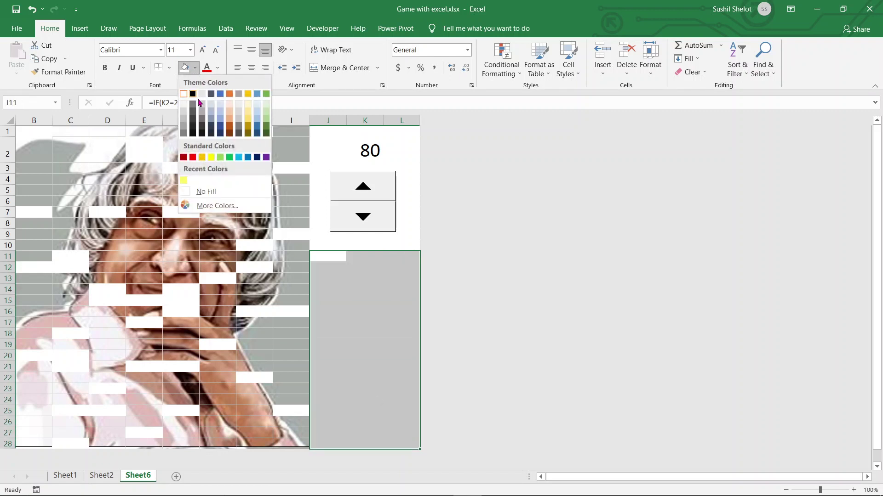
left_click(209, 189)
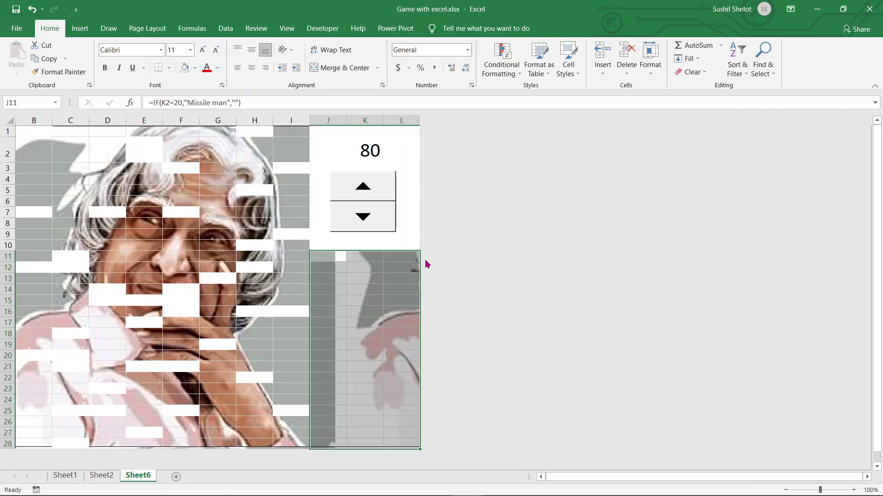
left_click(336, 260)
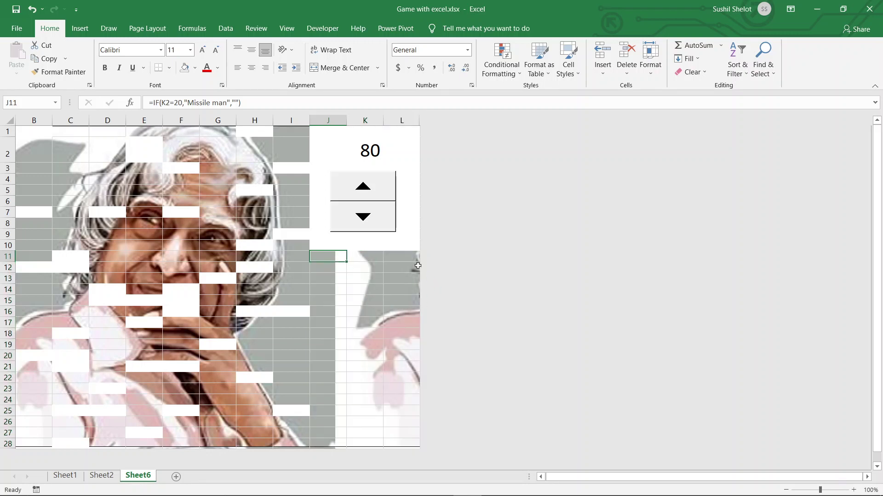
Lower the spinner value to 20 to test the hint formula in J11
left_click(365, 223)
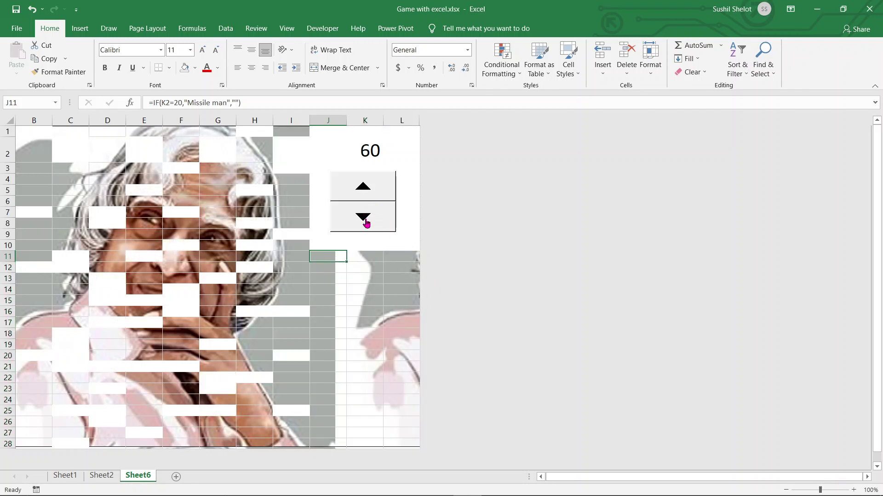
double_click(366, 224)
double_click(366, 224)
left_click(363, 218)
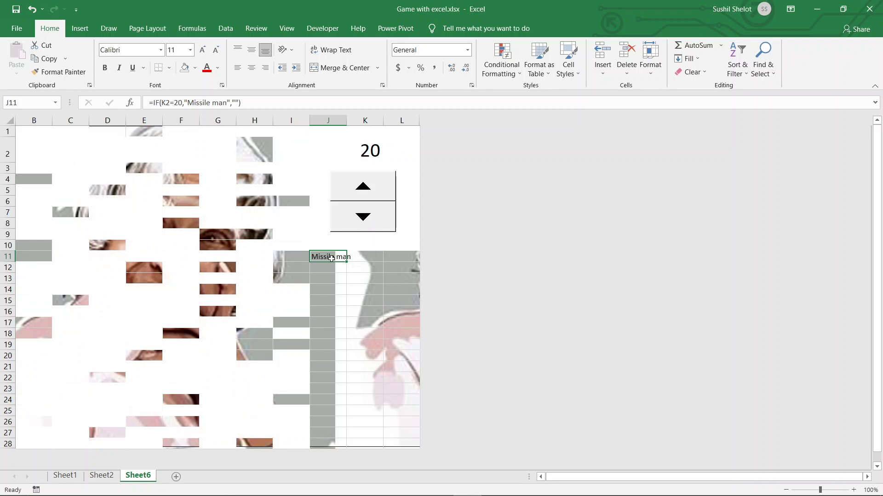
Undo the recent changes, return to Sheet6, and fill the cells of J11:L28 with white
key("ctrl+z")
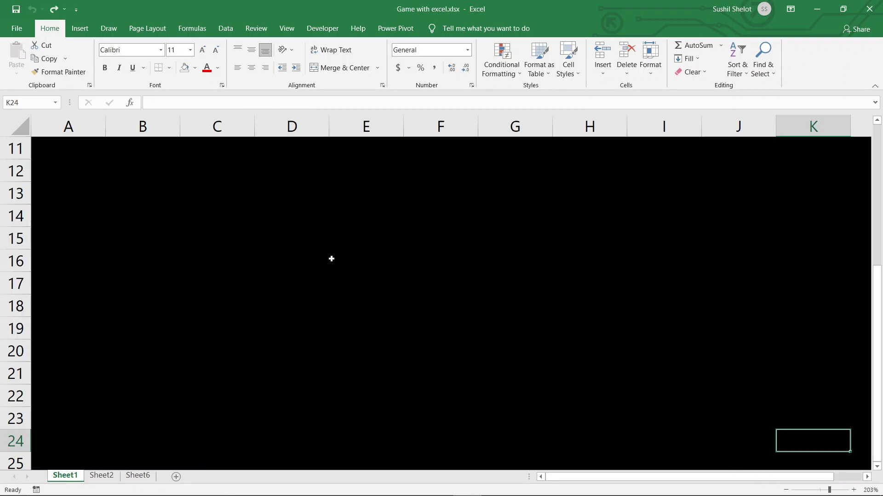
left_click(139, 476)
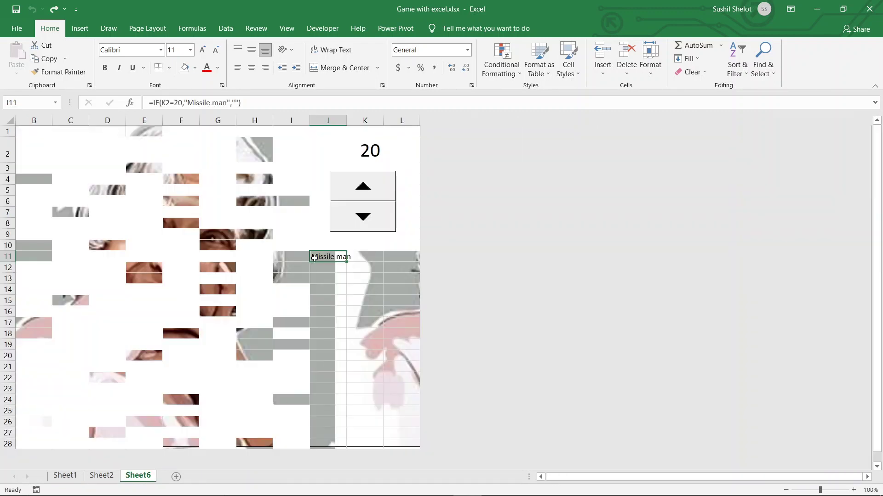
left_click_drag(317, 256, 408, 441)
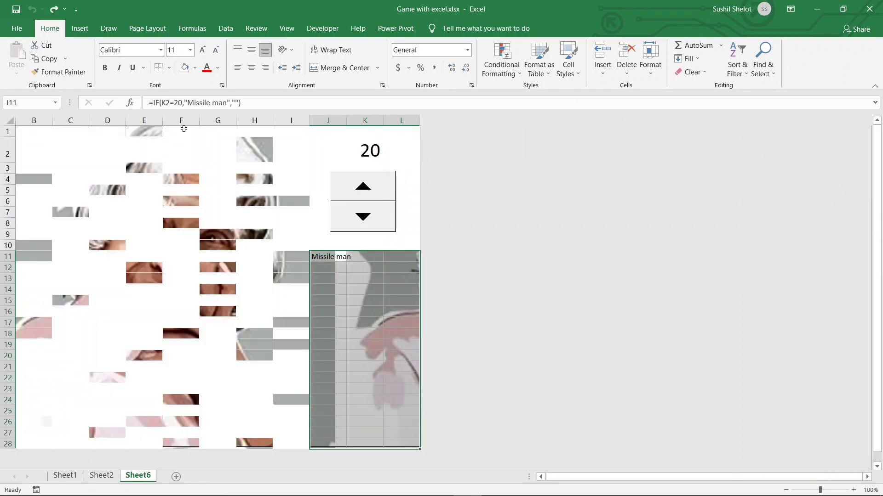
left_click(195, 70)
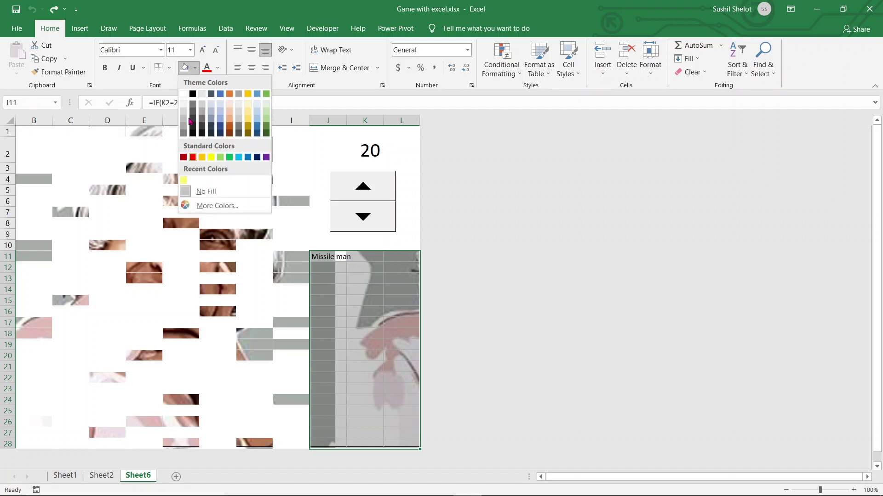
left_click(183, 95)
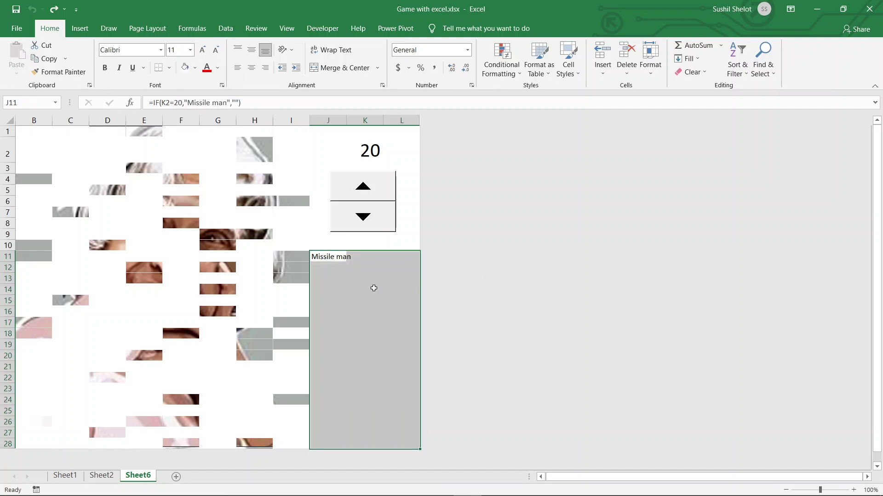
left_click(416, 237)
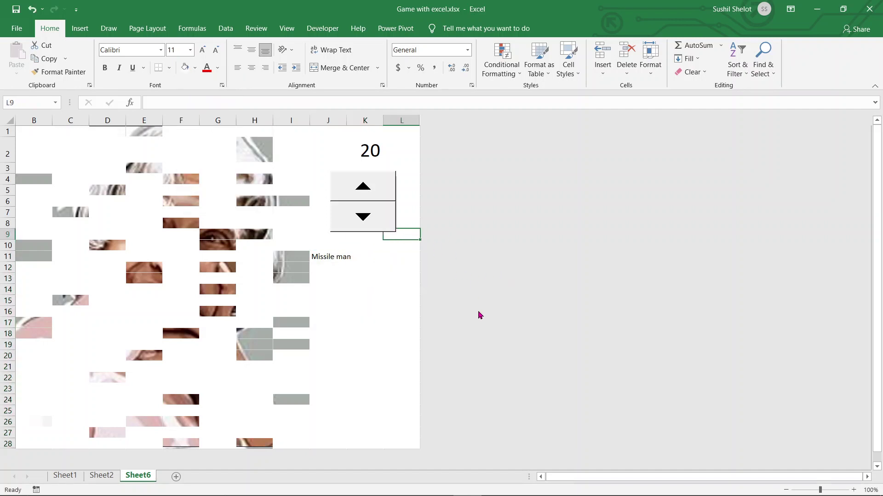
Copy the text of the hint formula in J11 and paste it as Text into J12
left_click(330, 256)
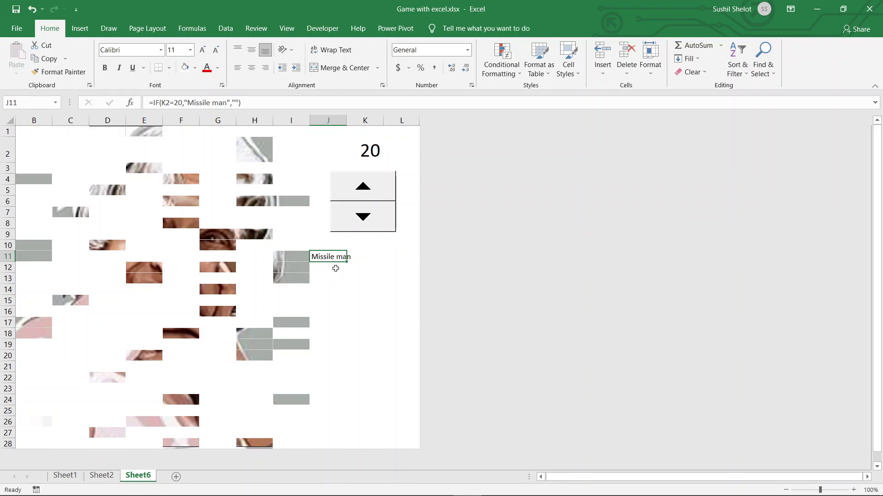
left_click(335, 268)
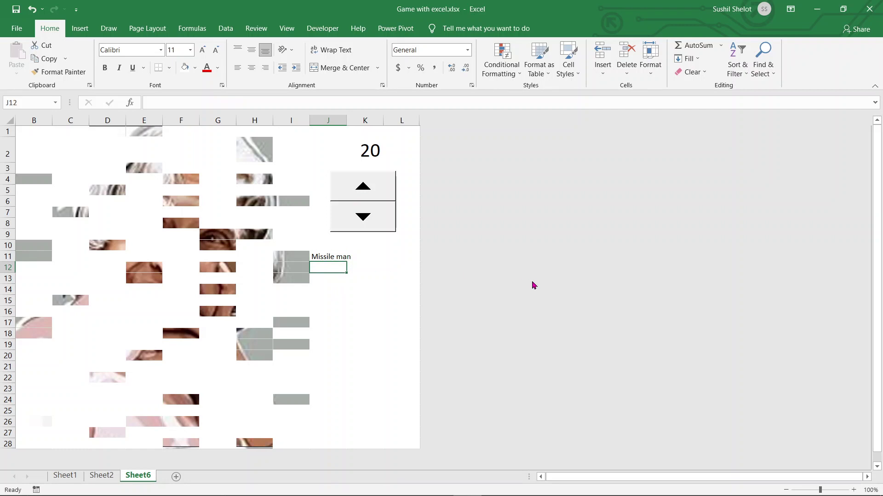
left_click(343, 256)
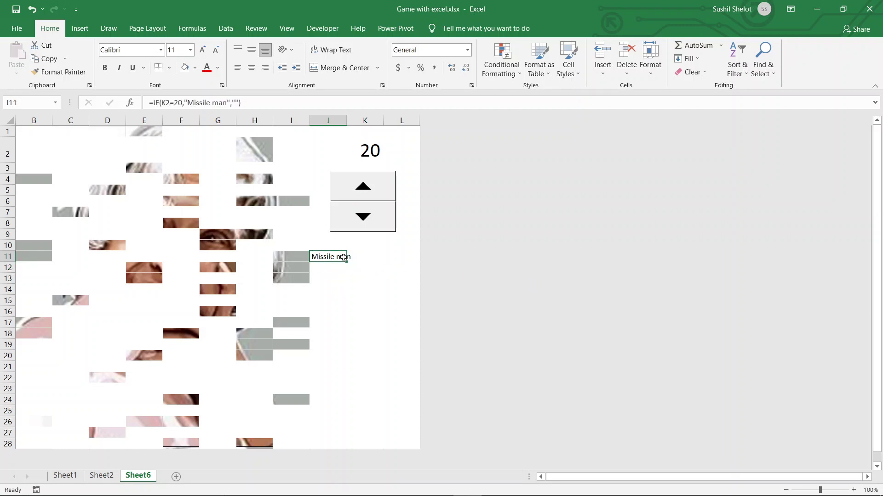
left_click_drag(250, 102, 140, 102)
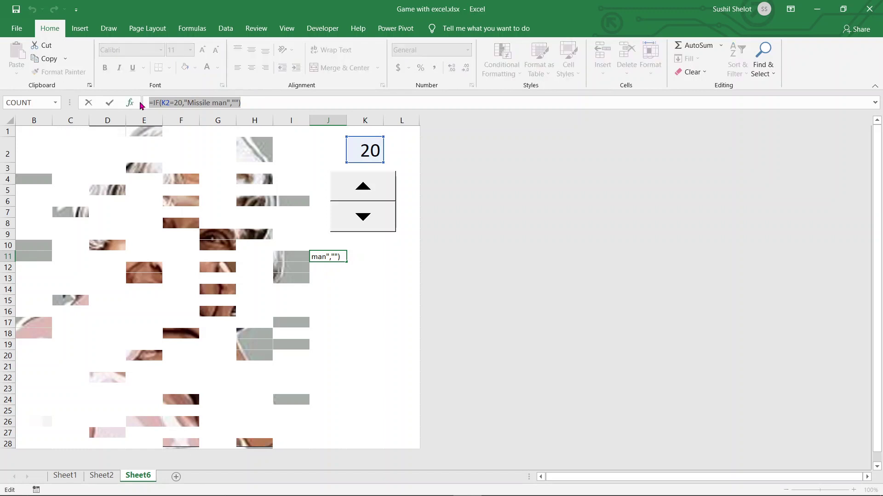
type("=")
left_click(336, 268)
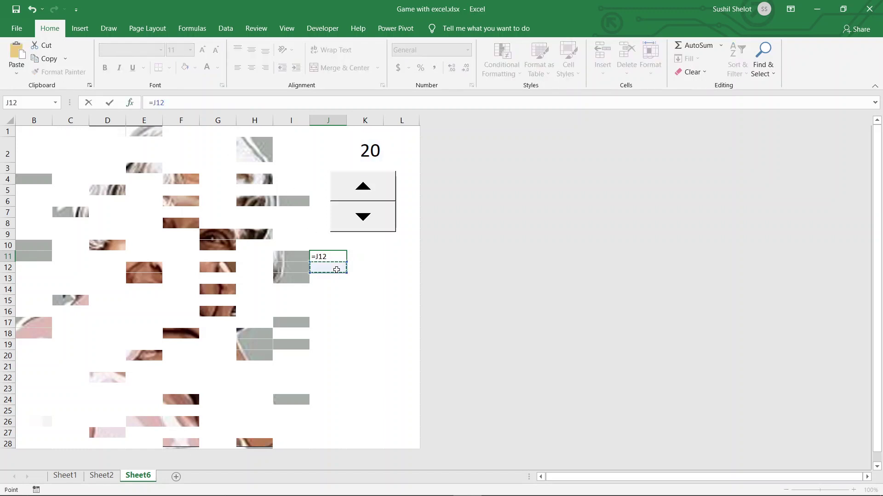
key("Escape")
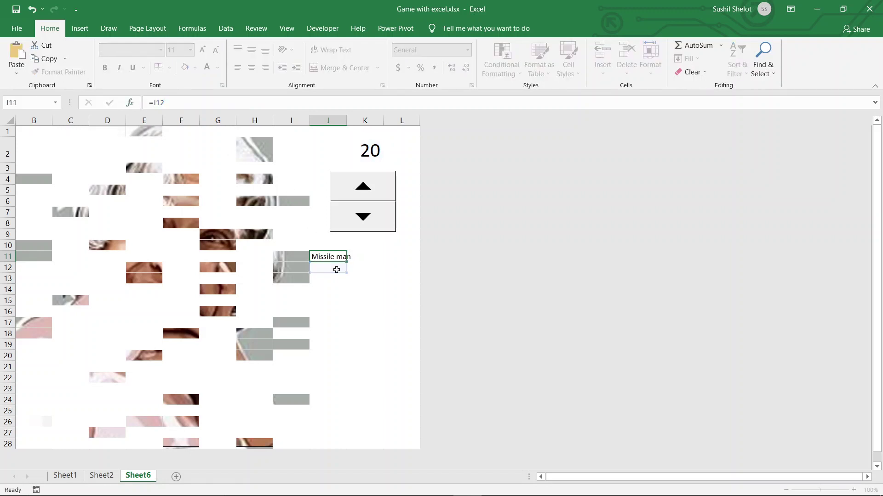
right_click(337, 272)
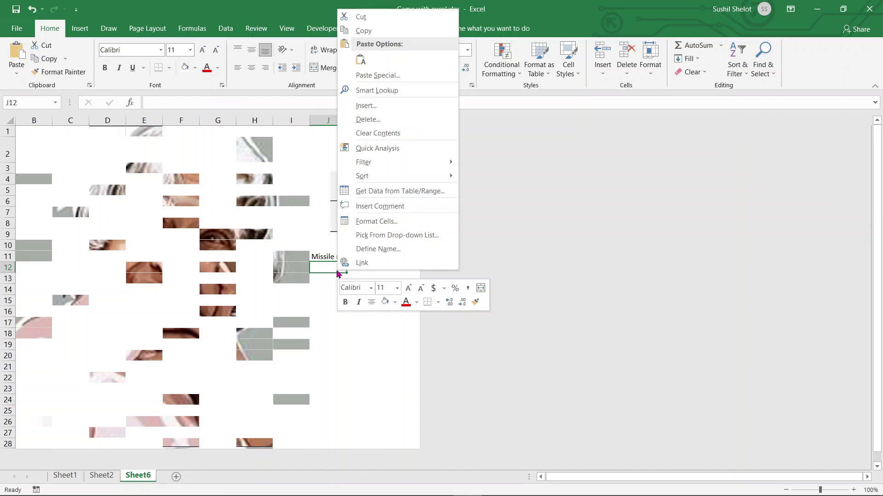
left_click(378, 75)
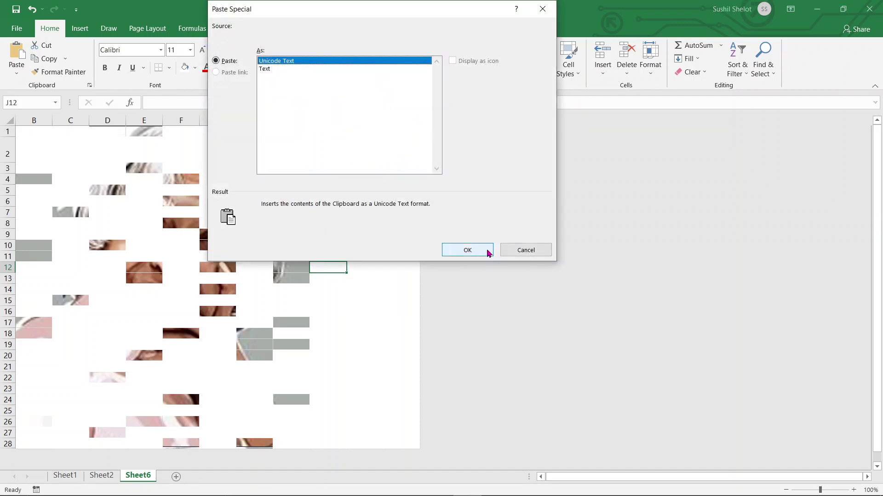
left_click(265, 69)
left_click(466, 250)
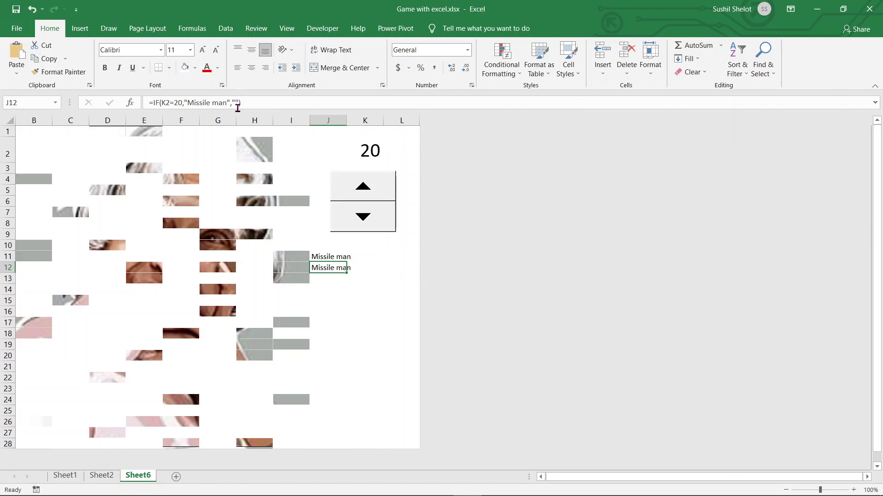
Change the J12 formula to =IF(K2=30,"SCIENTIST AT DRDO","") and raise the spinner value to 30 to test it
left_click(177, 104)
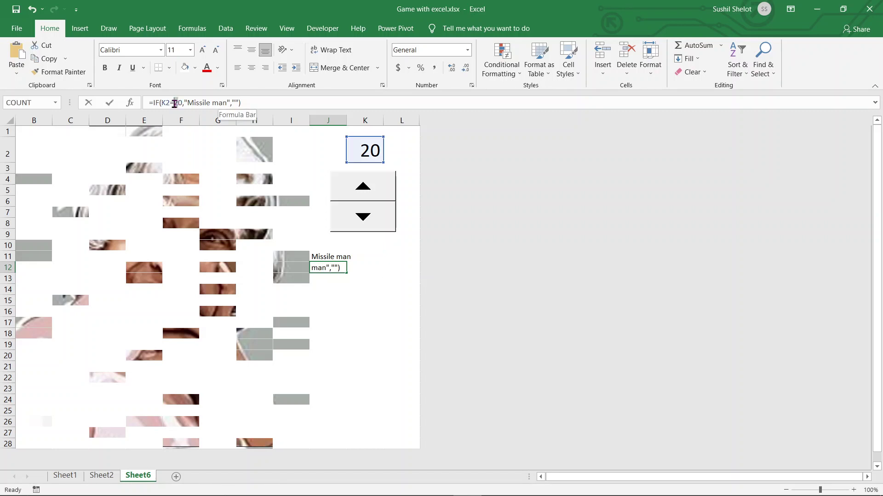
type("3")
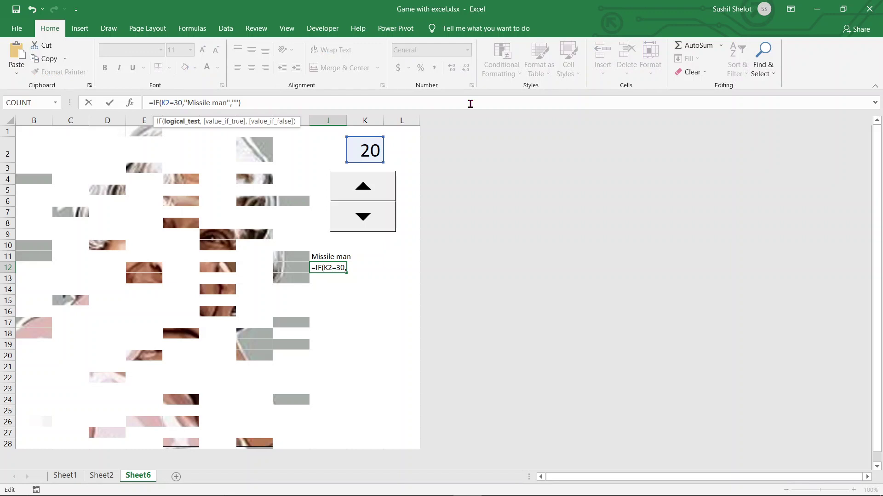
left_click_drag(228, 104, 187, 104)
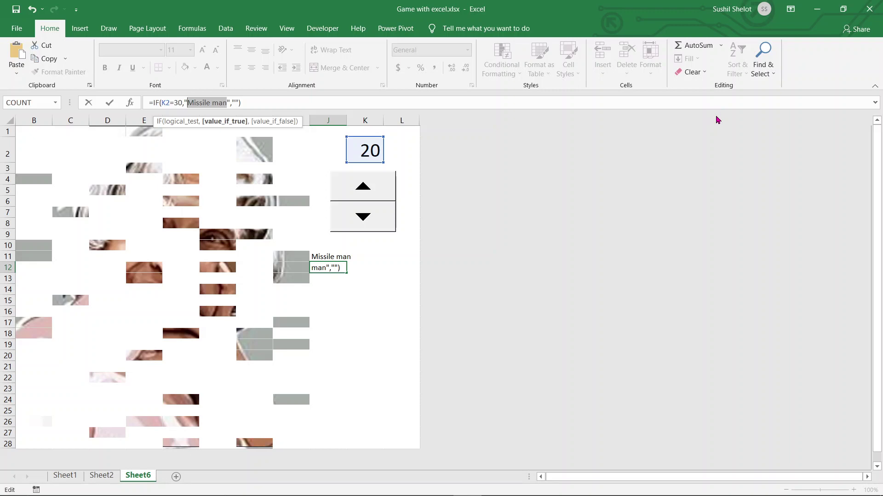
type("ISR")
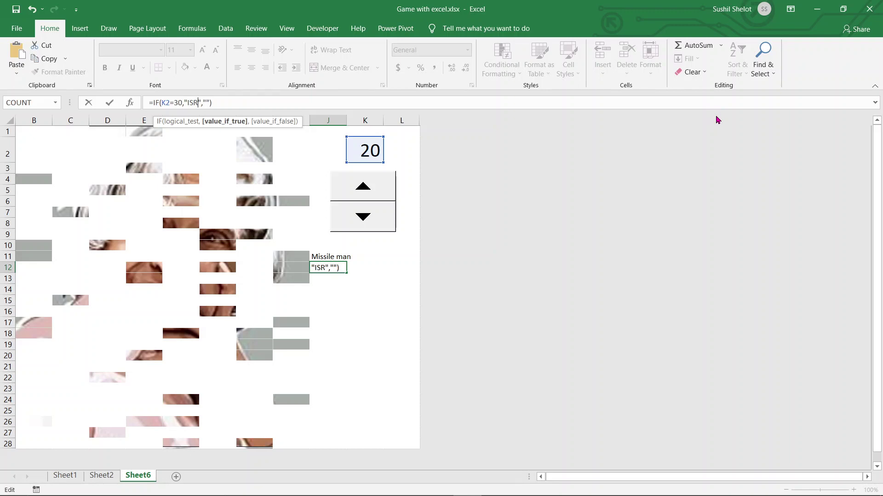
key("BackSpace")
key("BackSpace")
key("BackSpace")
type("SCIENTIST AT DRDO")
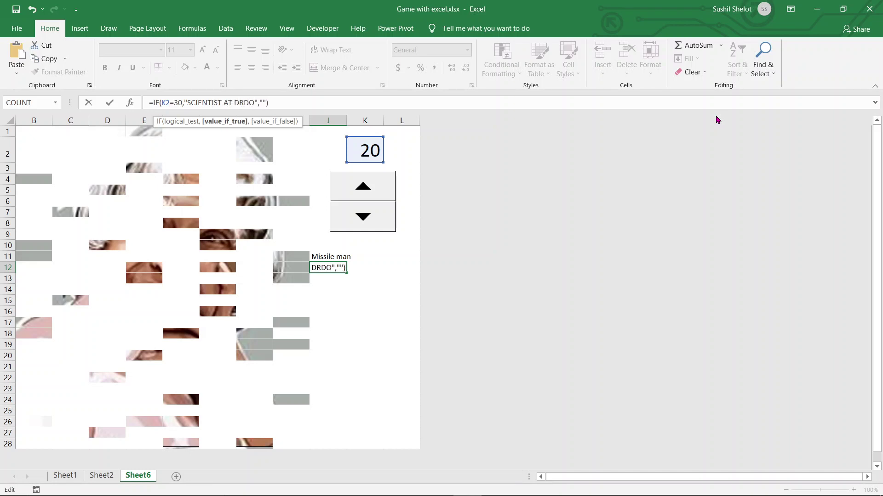
key("Return")
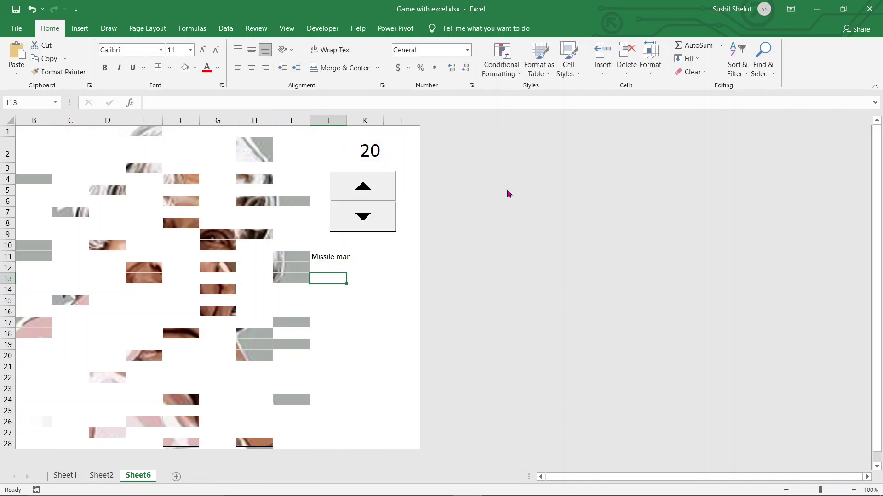
left_click(364, 187)
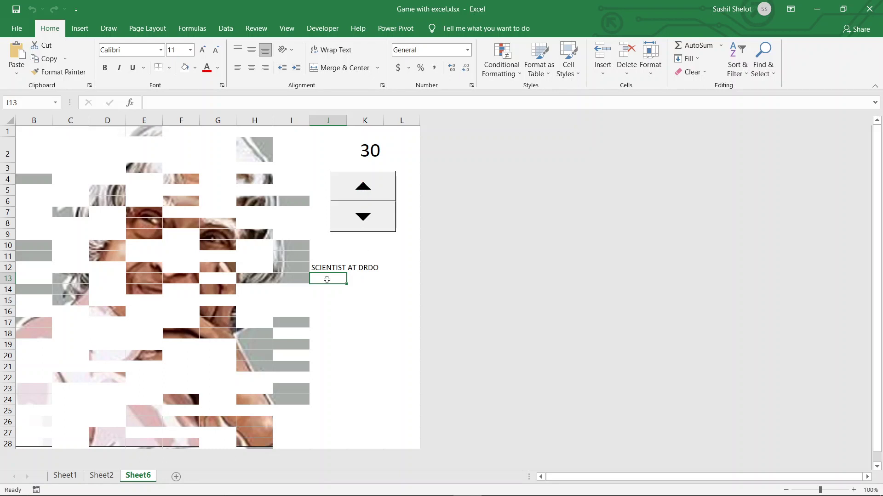
Paste the hint formula into J13, change it to =IF(K2=40,"Rameshwaram city home town",""), and raise the spinner value to 40
type("=IF(K2=20,\"Missile man\",\"\")")
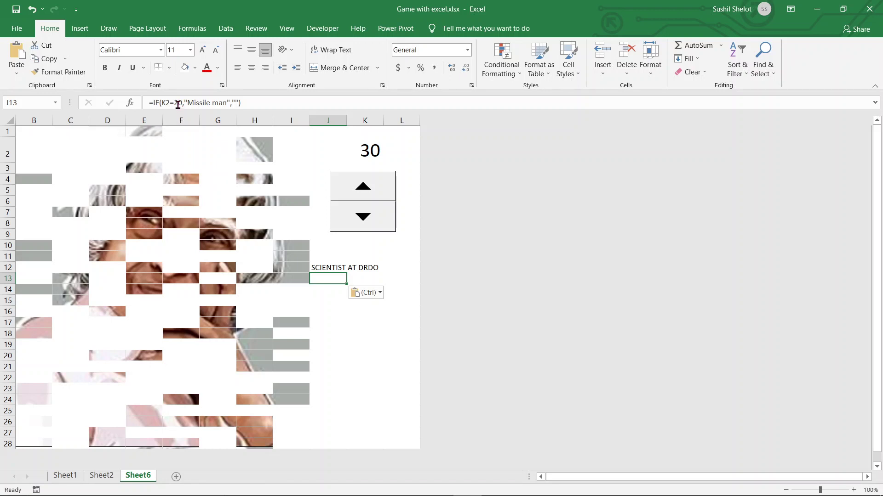
left_click_drag(174, 103, 179, 102)
type("4")
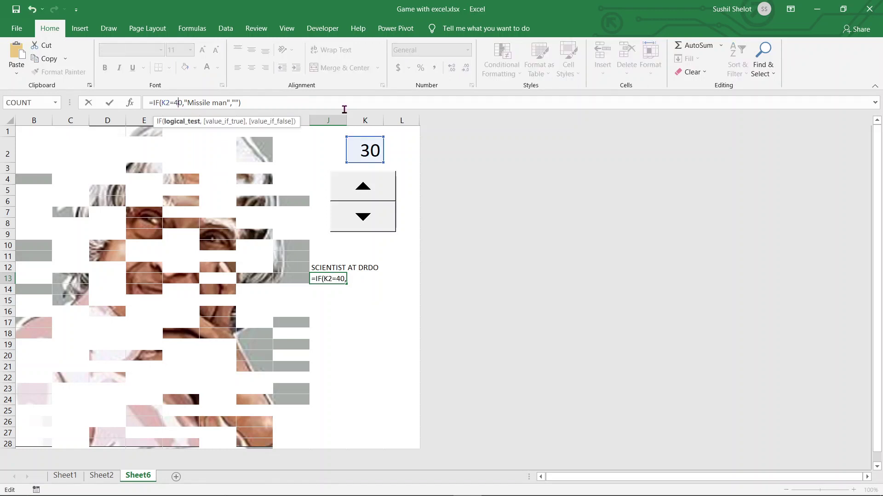
left_click_drag(228, 104, 188, 104)
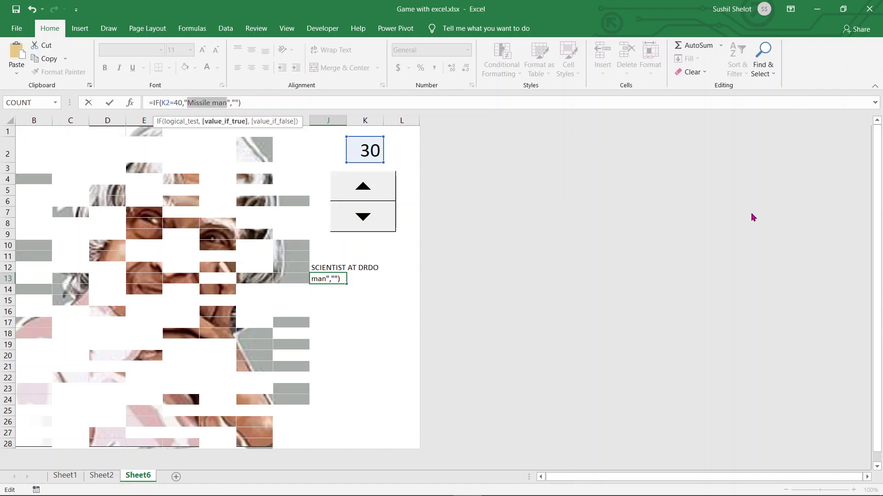
type("Rameshwa")
type("ram")
type(" city ")
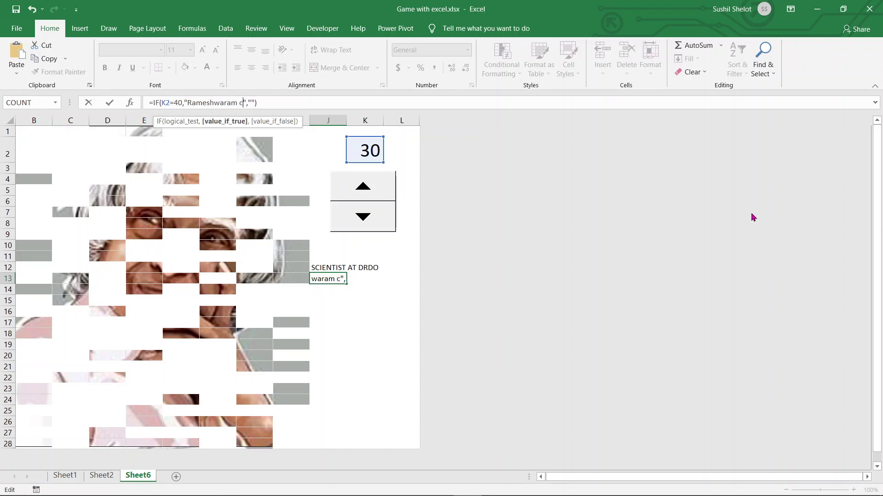
type("home town")
key("Return")
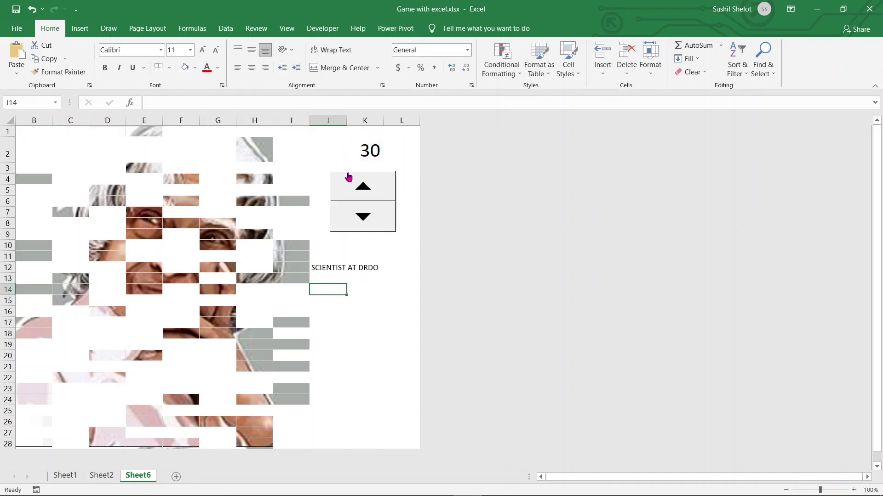
left_click(353, 186)
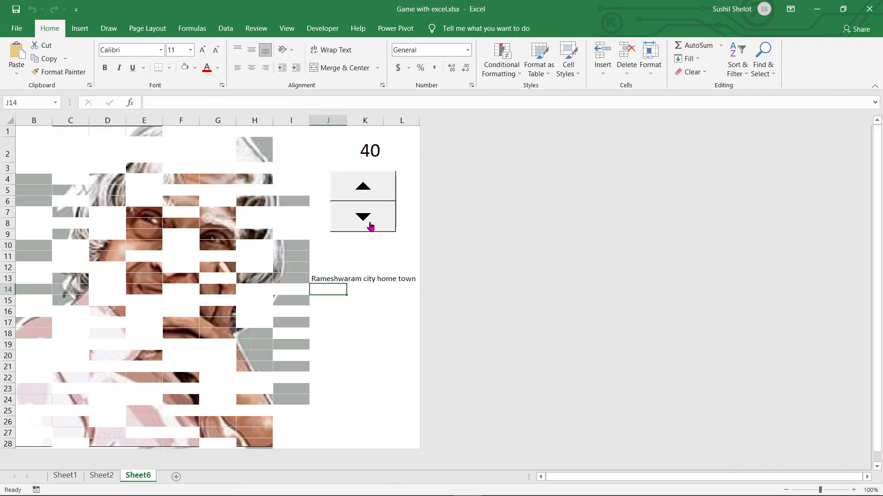
Raise the spinner value to 80 to uncover more of the portrait and check the hint cells J11:J14
left_click(367, 193)
left_click(367, 192)
left_click(368, 192)
left_click(367, 192)
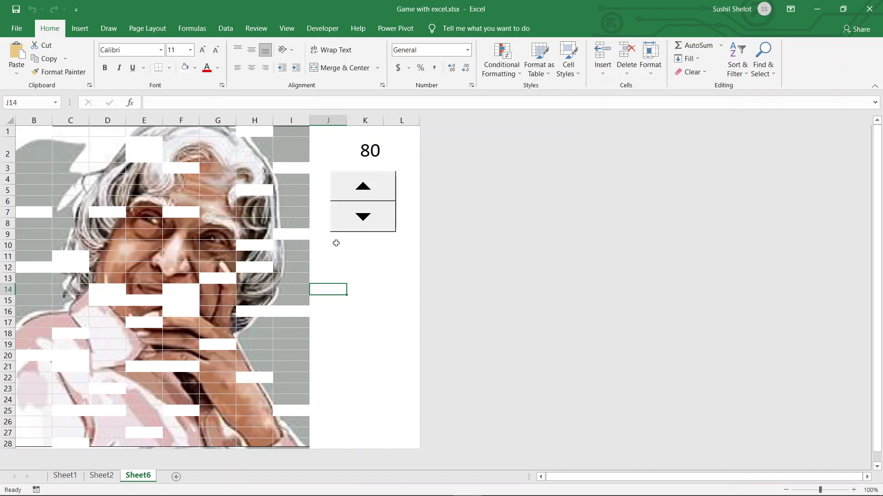
left_click_drag(333, 253, 327, 288)
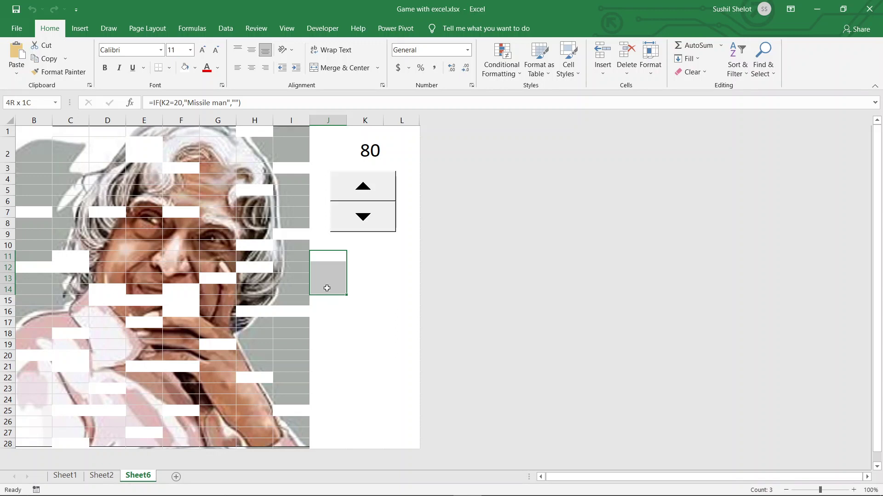
left_click(404, 258)
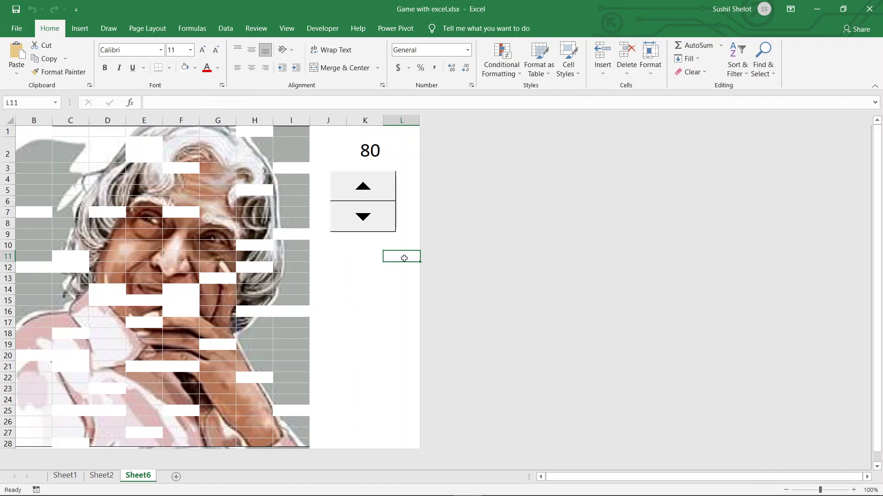